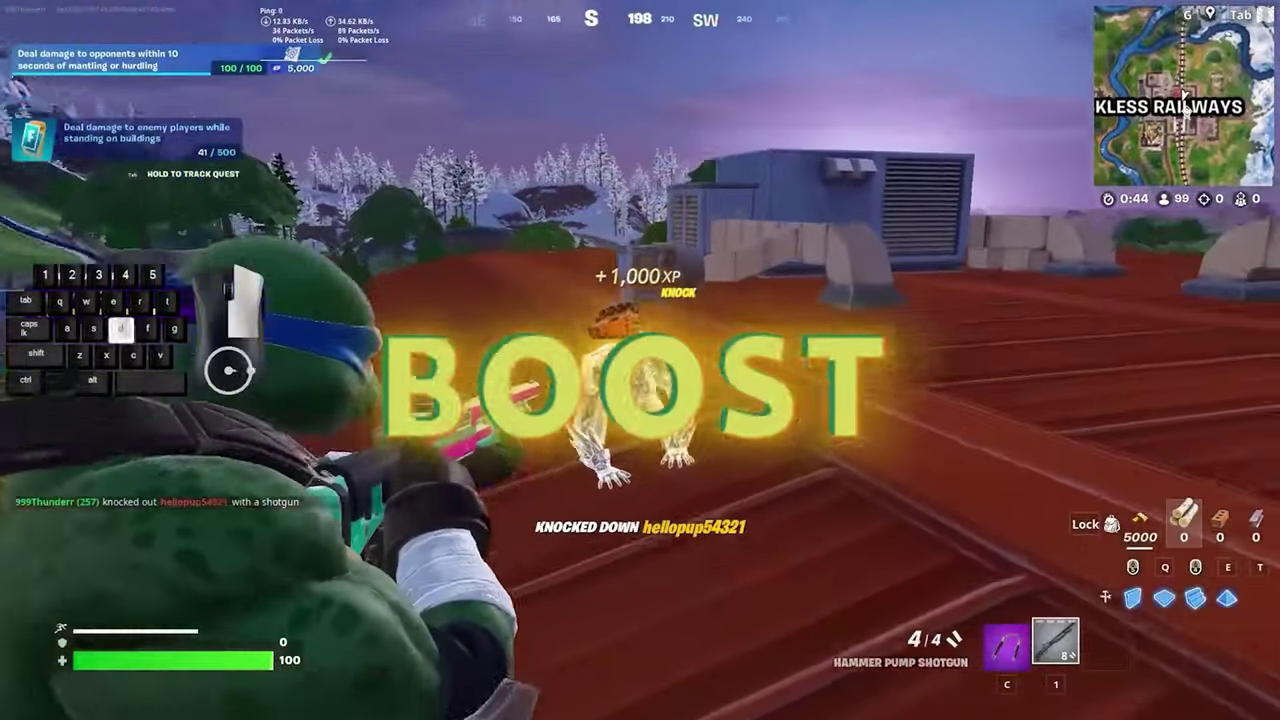
- Play Fortnite: finish the downed opponent, check the inventory, then run to the chest
left_click(640, 360)
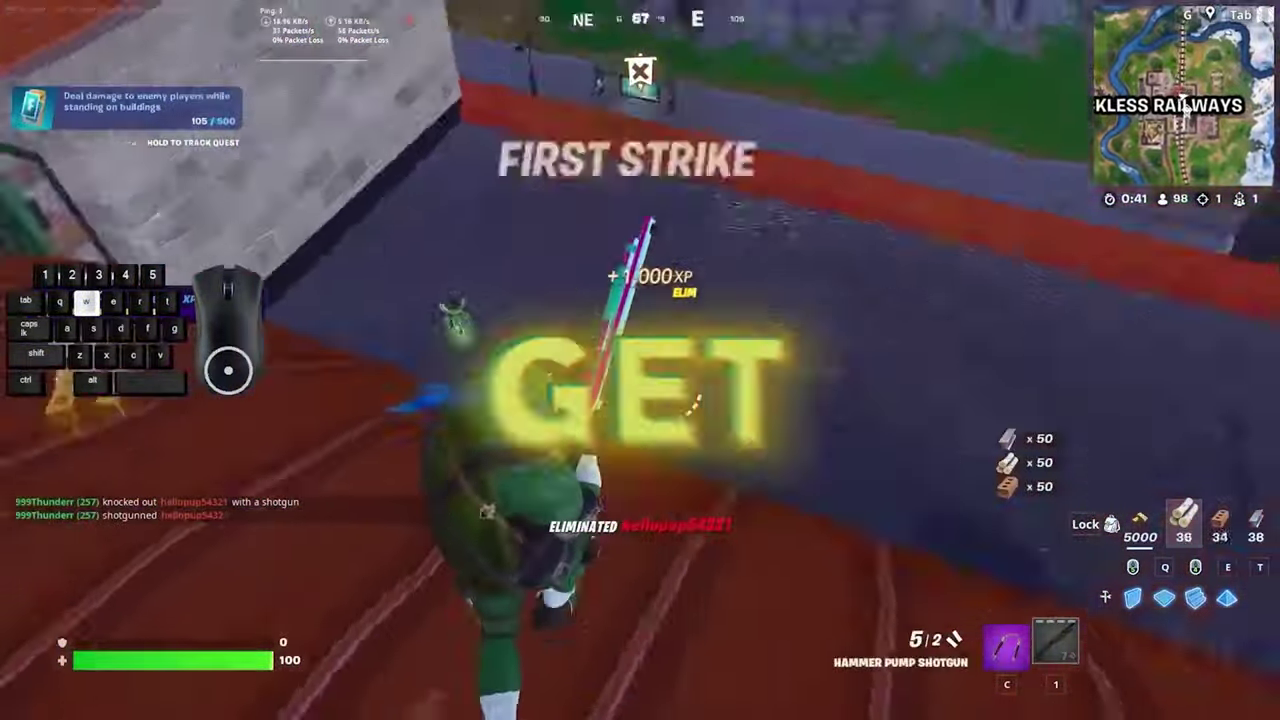
key("Tab")
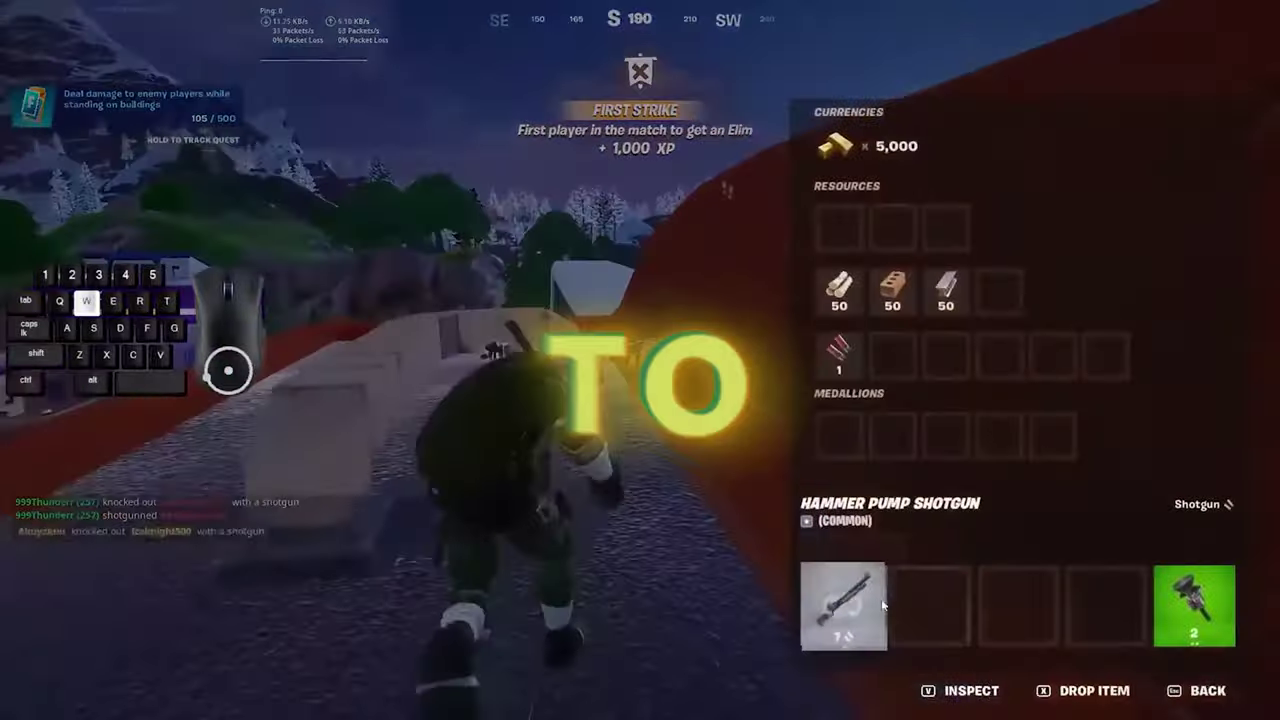
key("Tab")
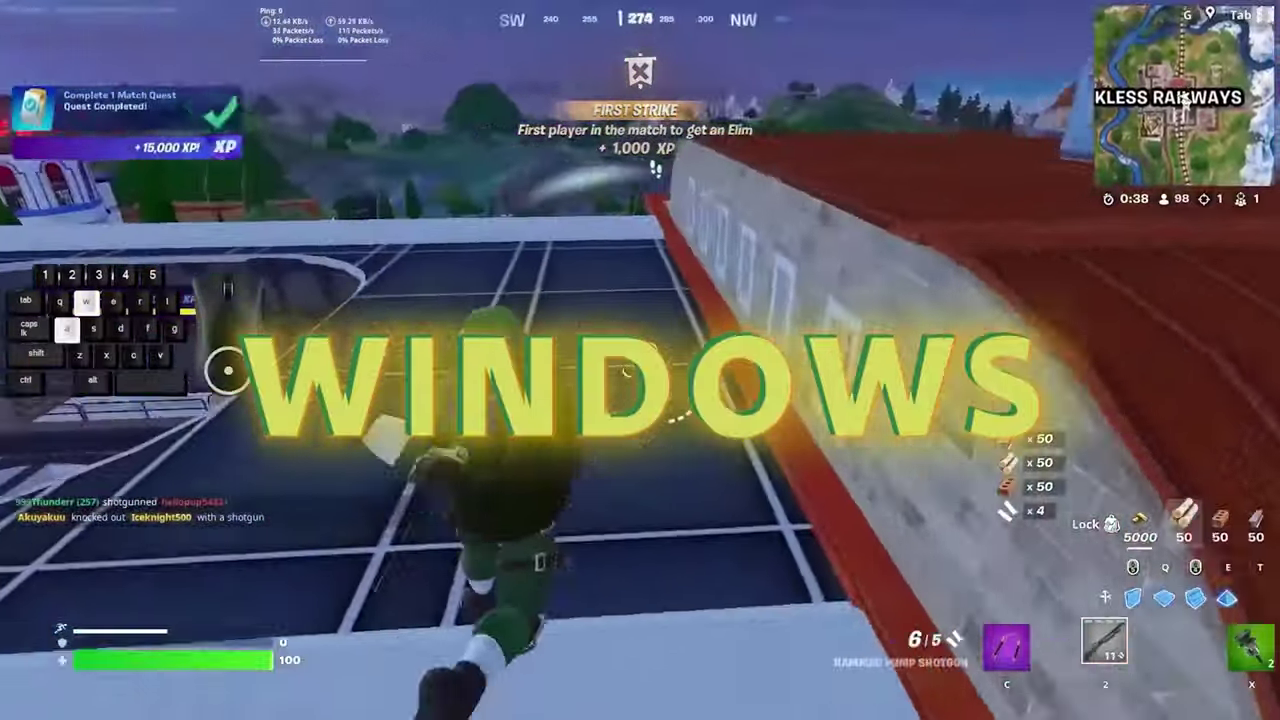
key("w")
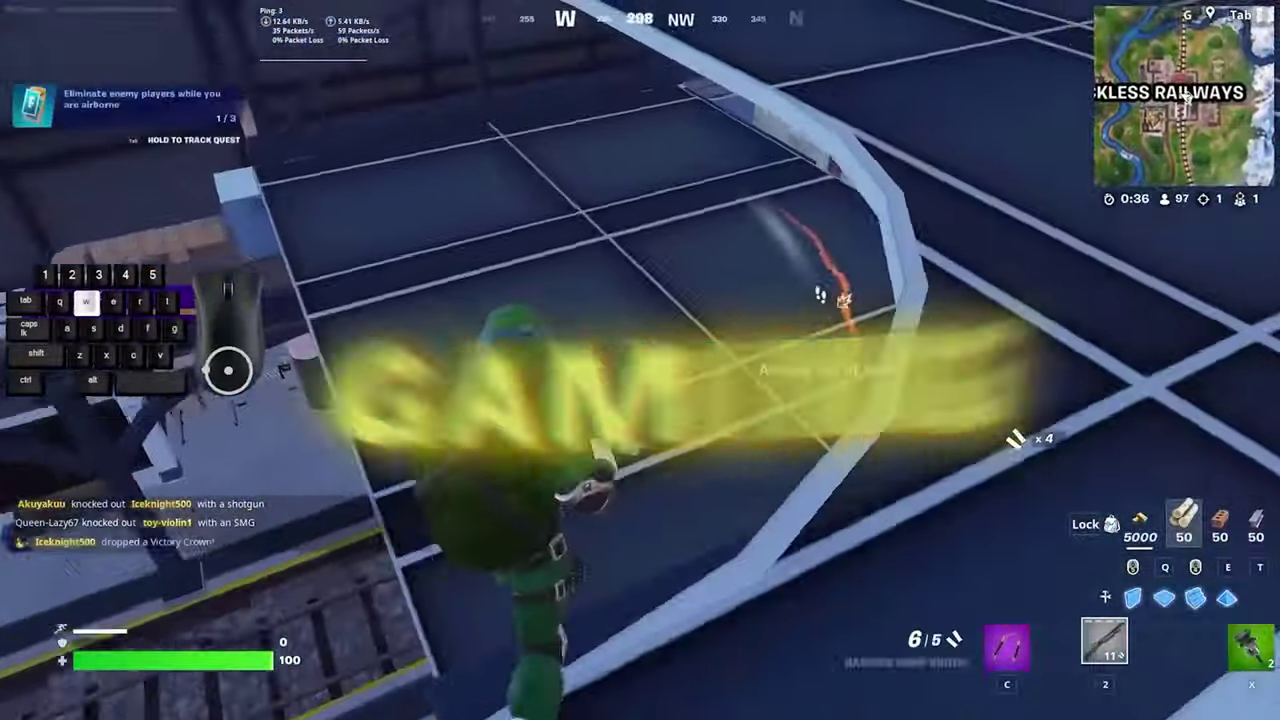
key("w")
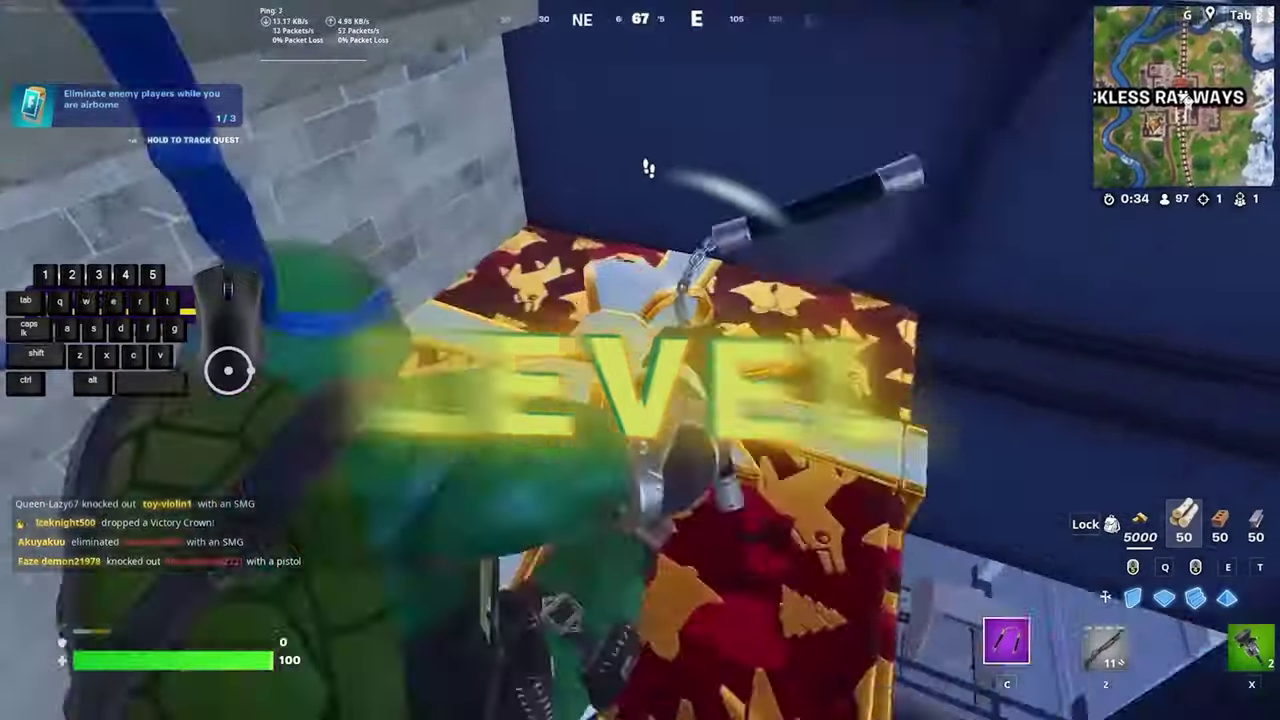
key("s")
key("a")
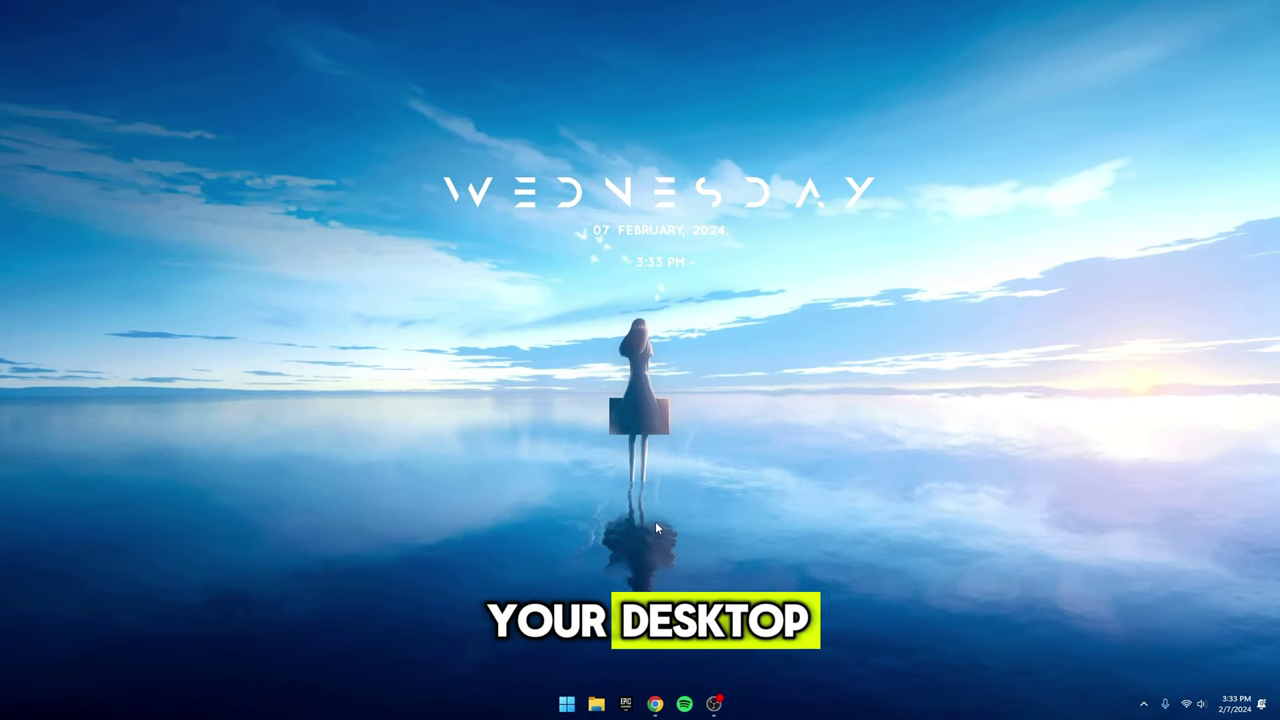
- Run systempropertiesperformance.exe and apply a Custom visual effects set keeping only six effects
key("super+r")
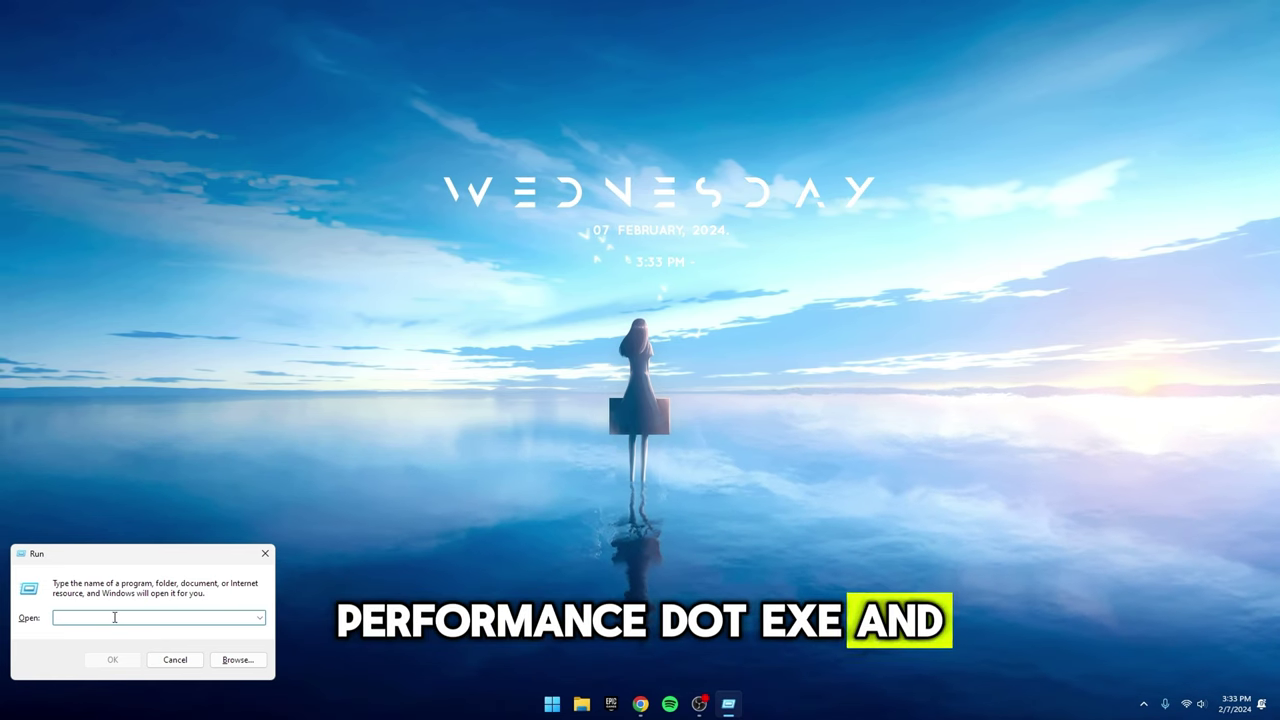
type("systempropertiesperformance.exe")
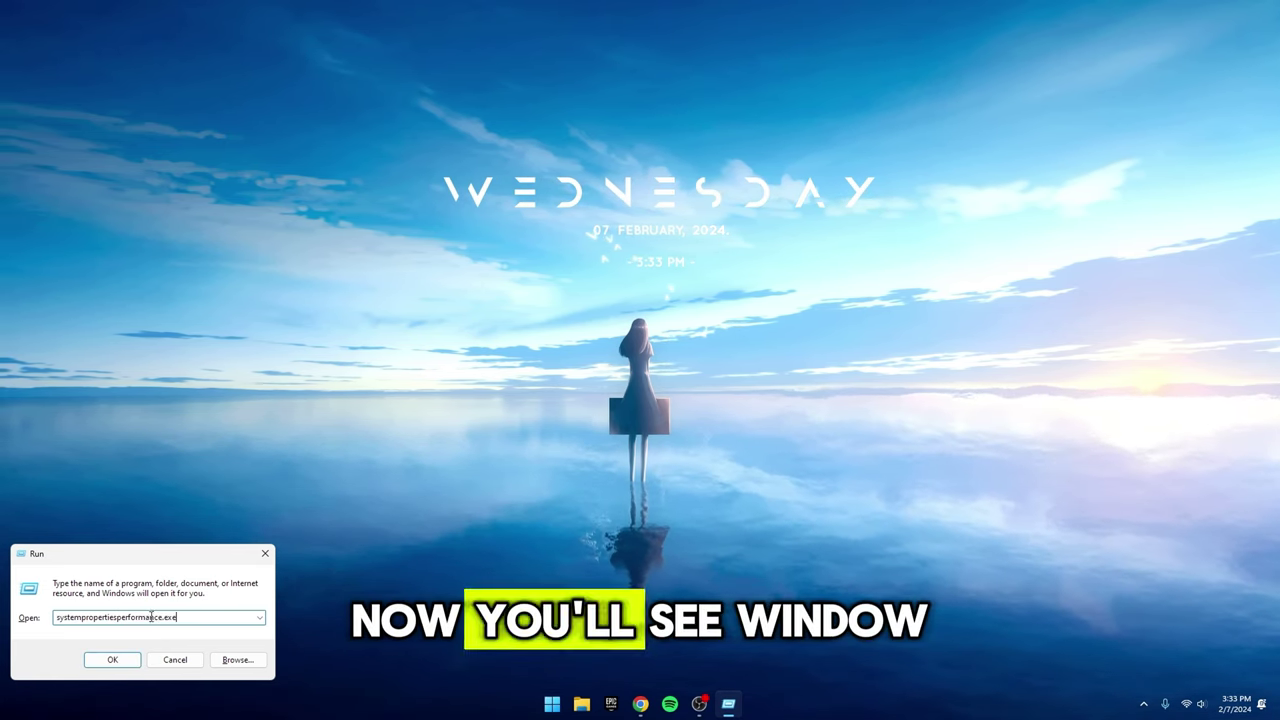
left_click(117, 663)
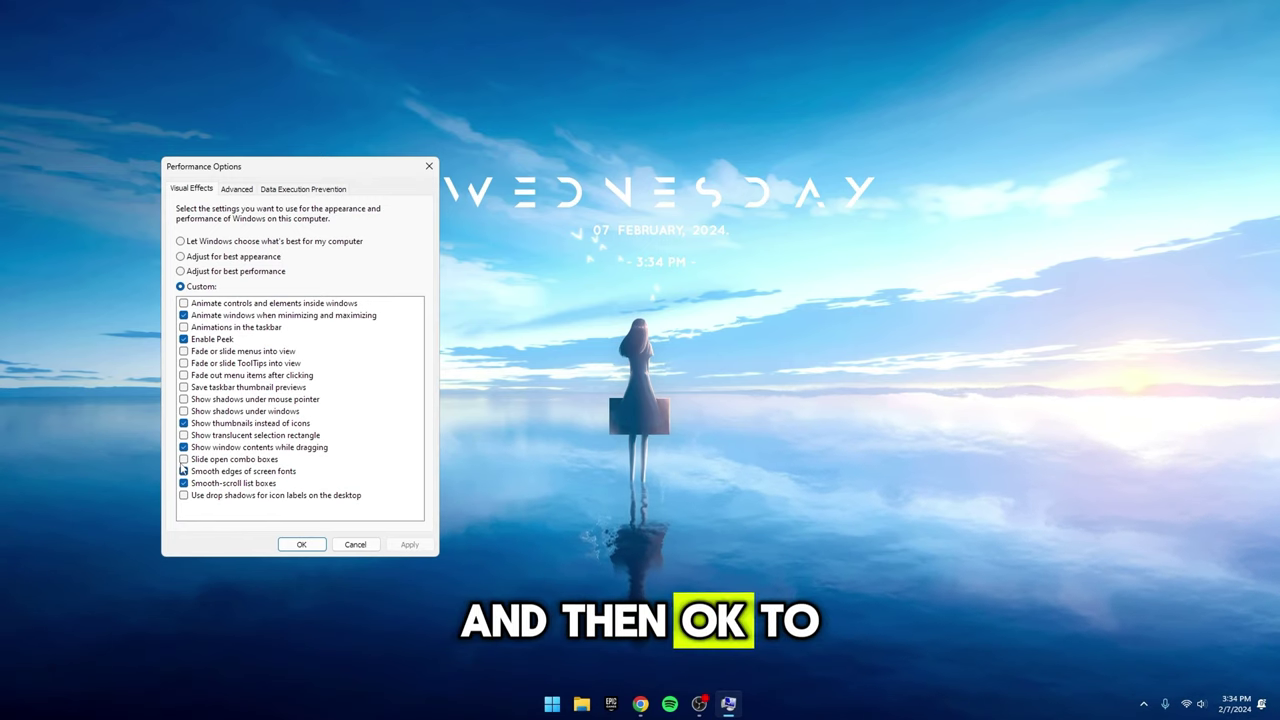
left_click(315, 546)
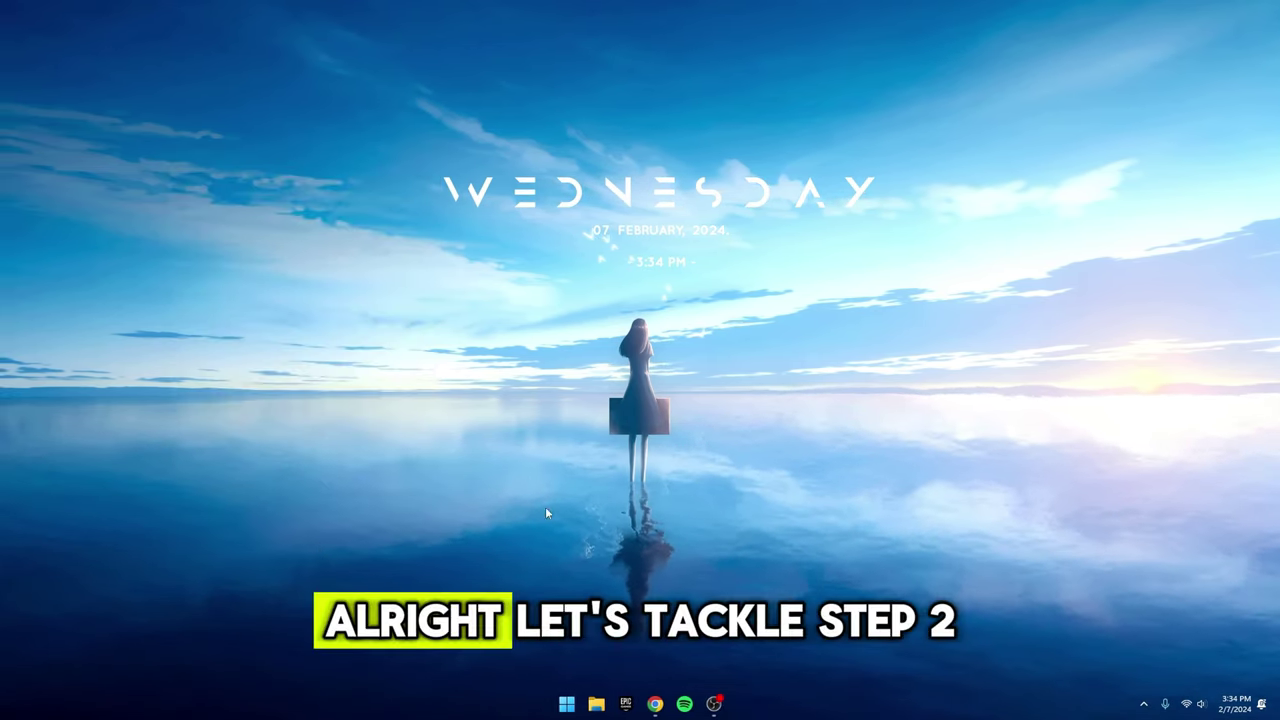
- Open Personalize › Background from the desktop and view the background type choices, leaving Picture
right_click(622, 433)
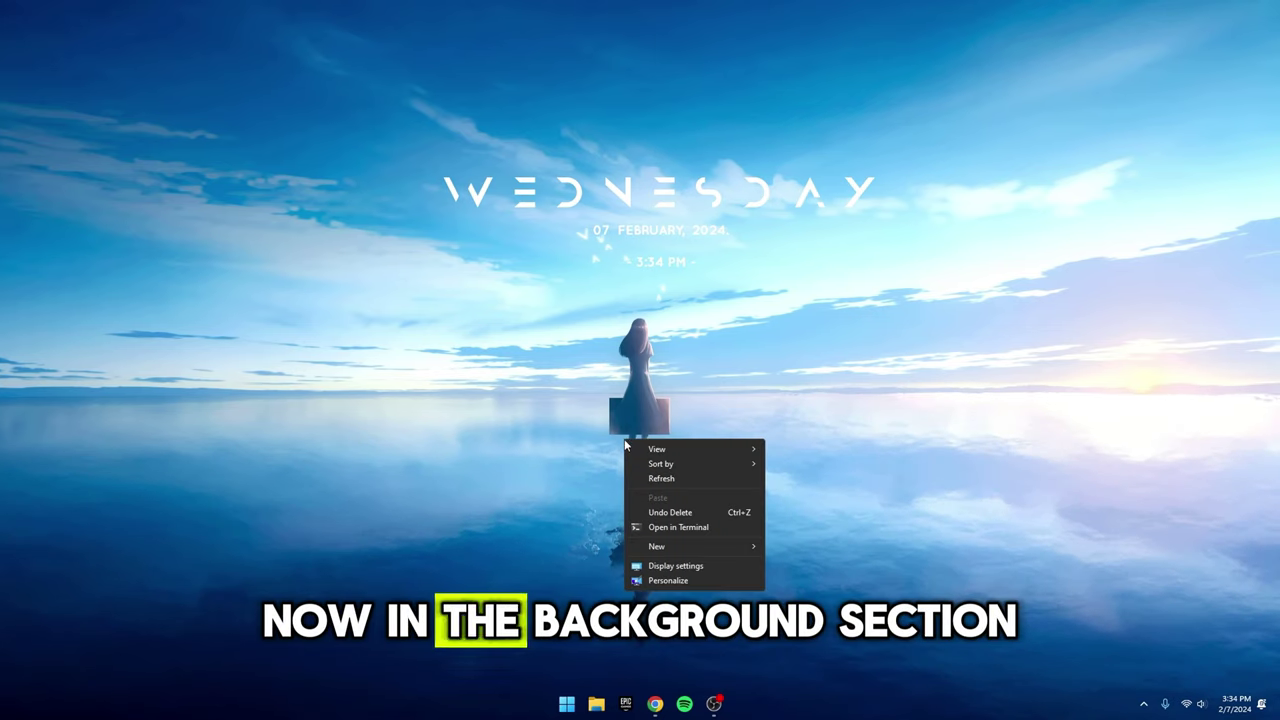
left_click(656, 584)
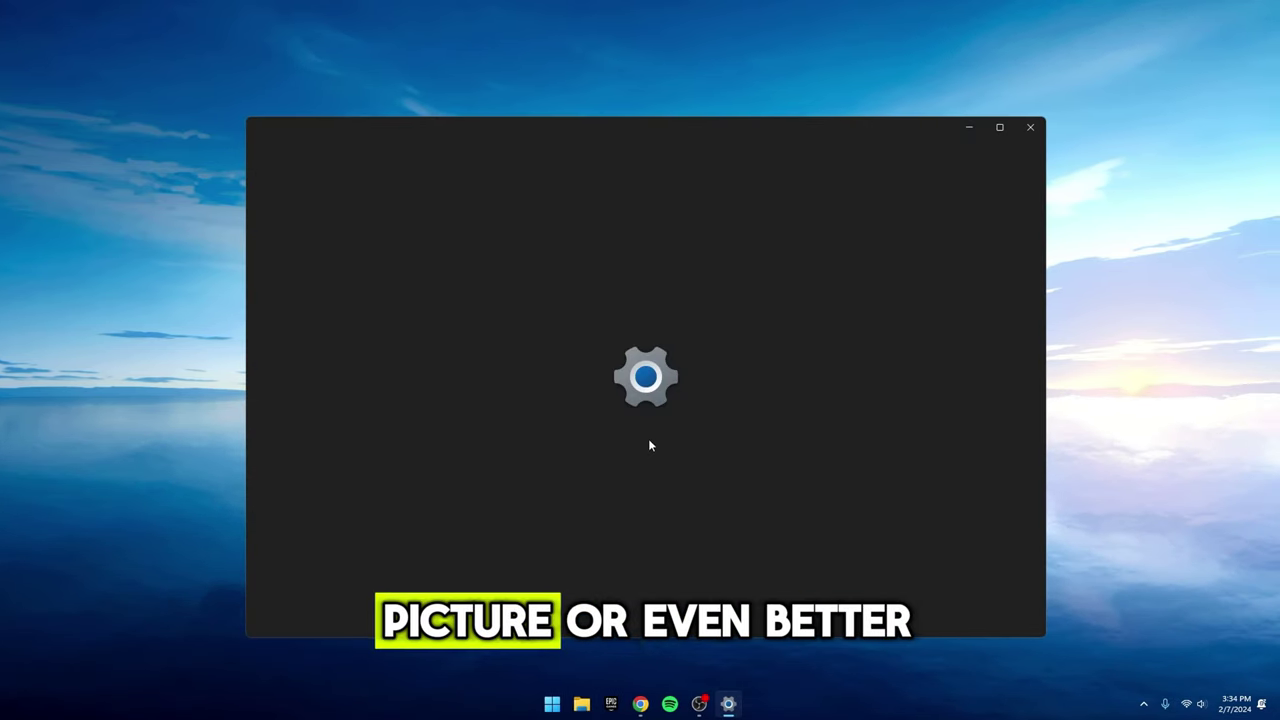
left_click(648, 380)
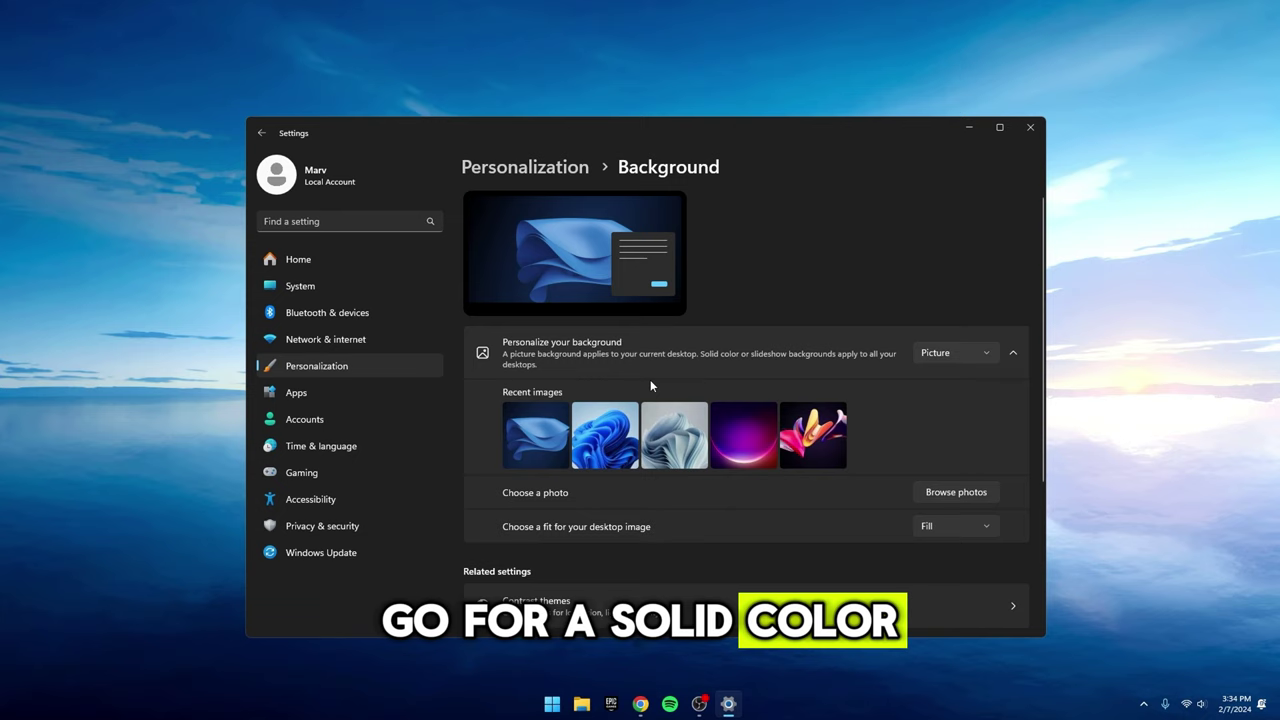
left_click(936, 352)
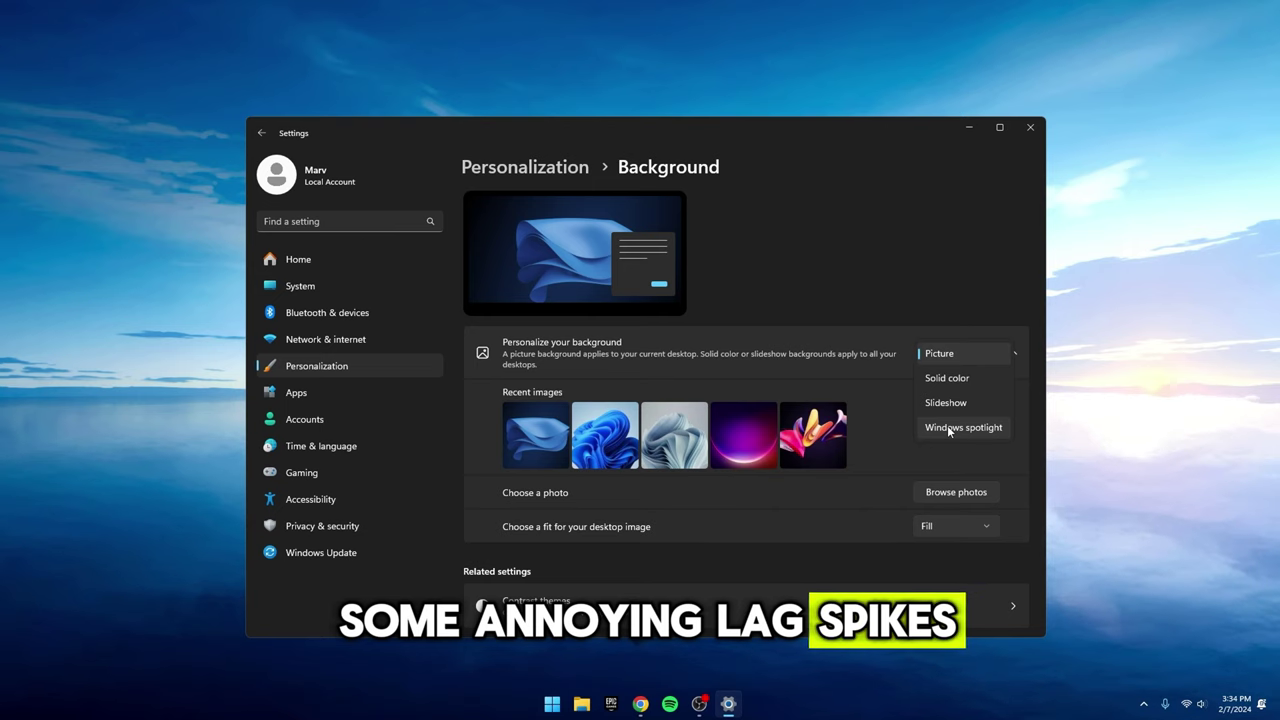
- Review the Taskbar settings, with Search hidden and Widgets off
key("Escape")
key("alt+Left")
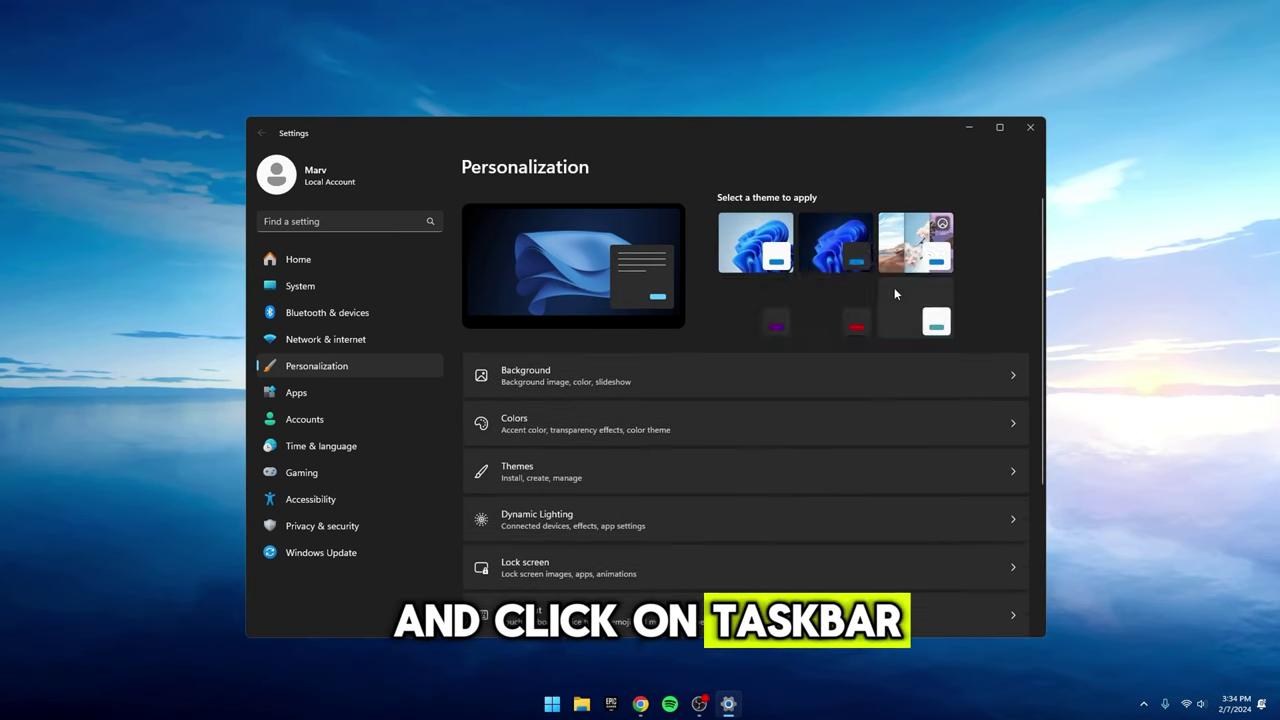
scroll(720, 372, "down", 2)
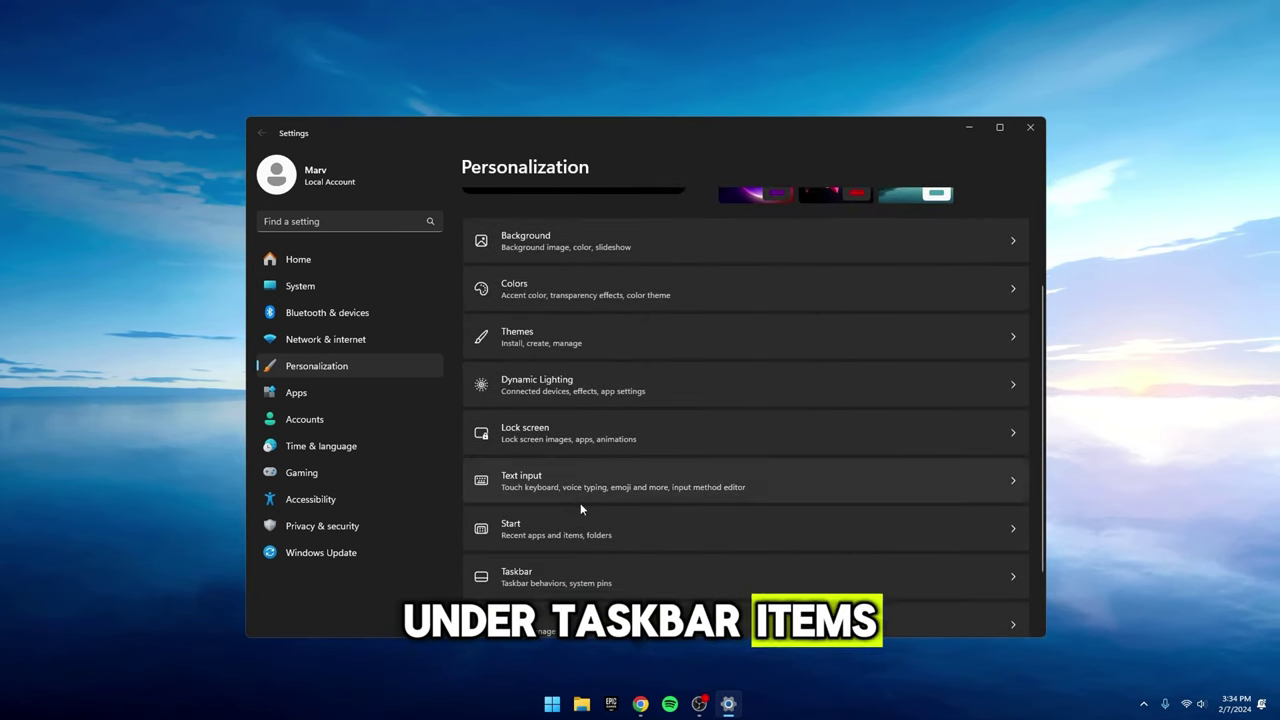
left_click(568, 580)
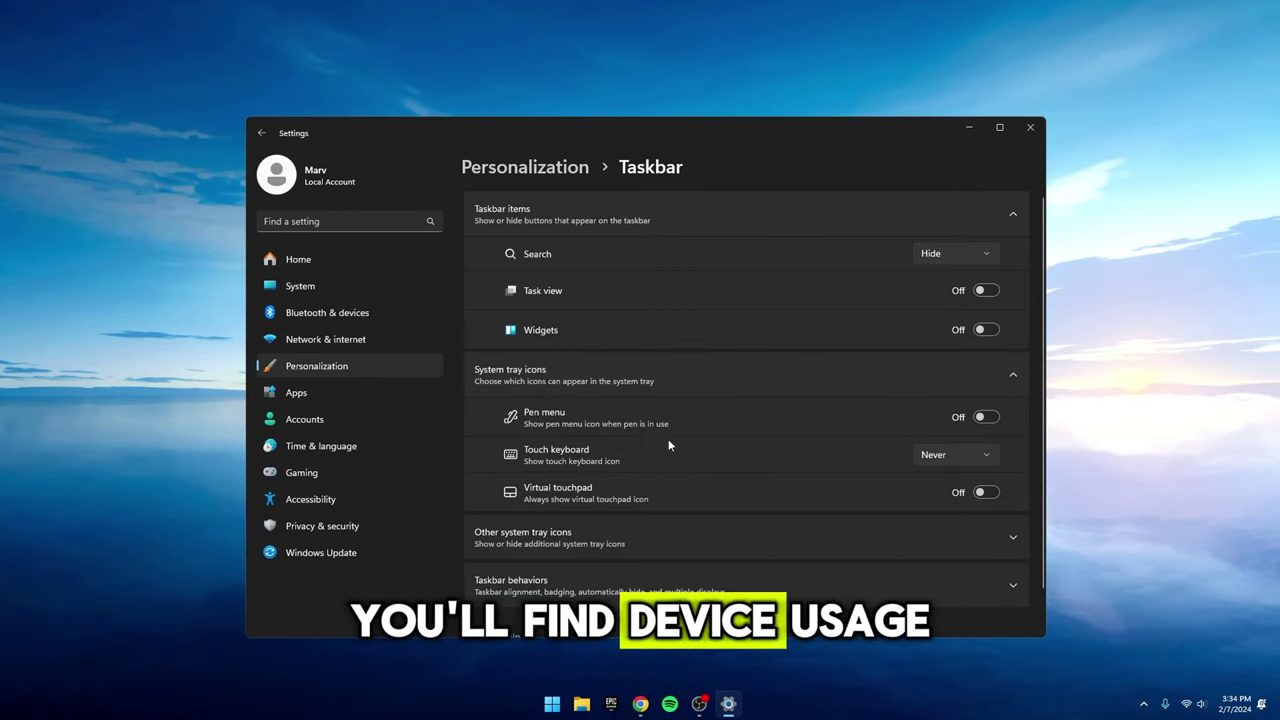
- Open Device usage, where Gaming, Entertainment and all other categories are off
key("alt+Left")
scroll(726, 457, "down", 3)
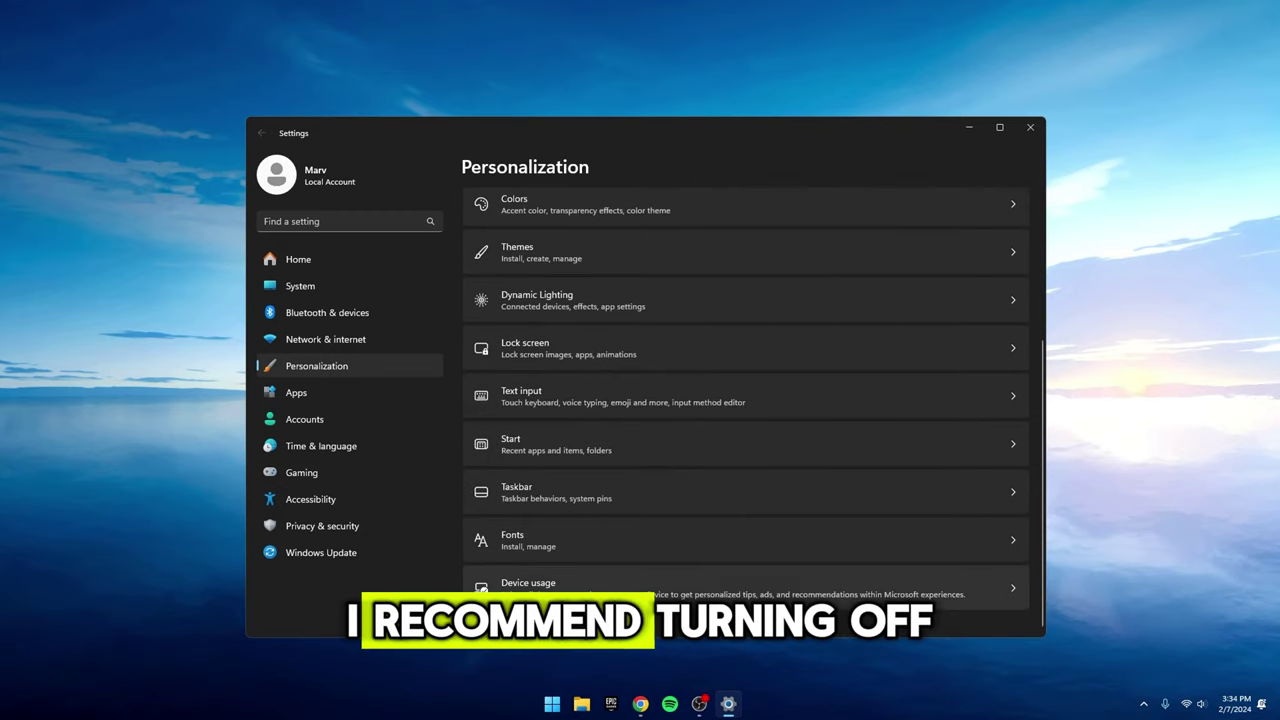
left_click(535, 590)
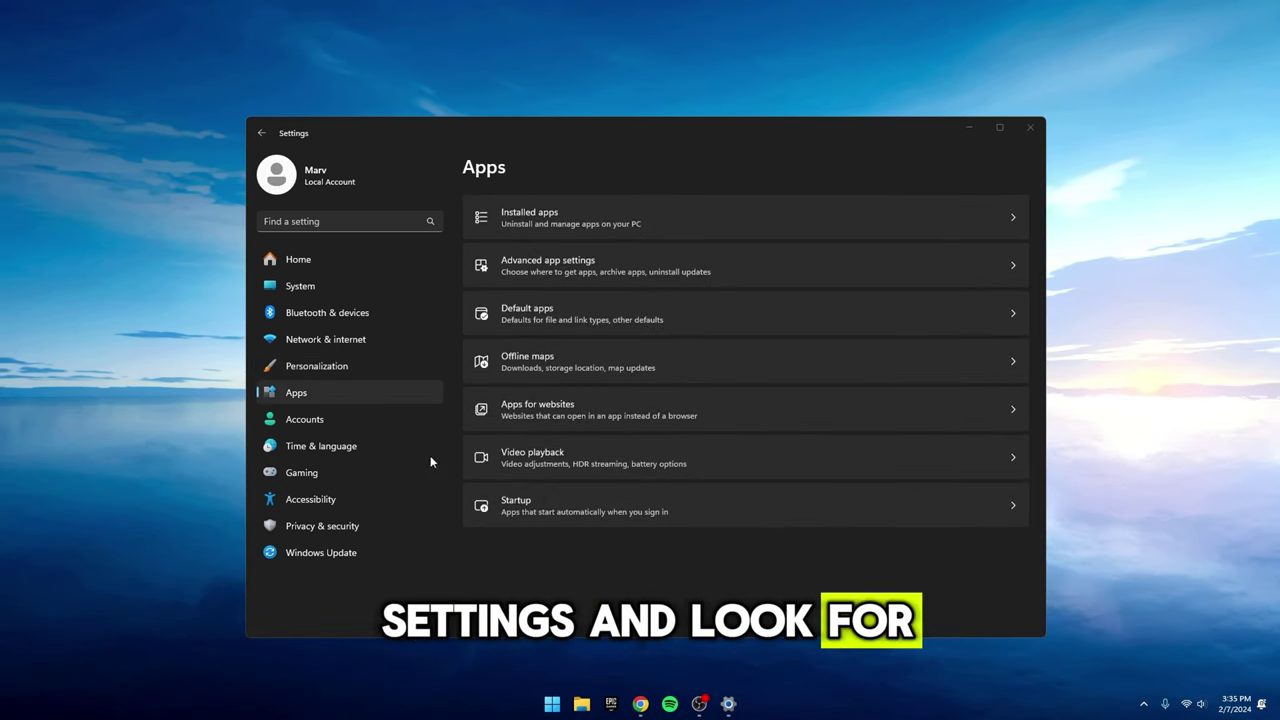
- Scroll the size-sorted Installed apps list, viewing Uninstall for Intel(R) Computing Improvement Program without removing it
left_click(526, 216)
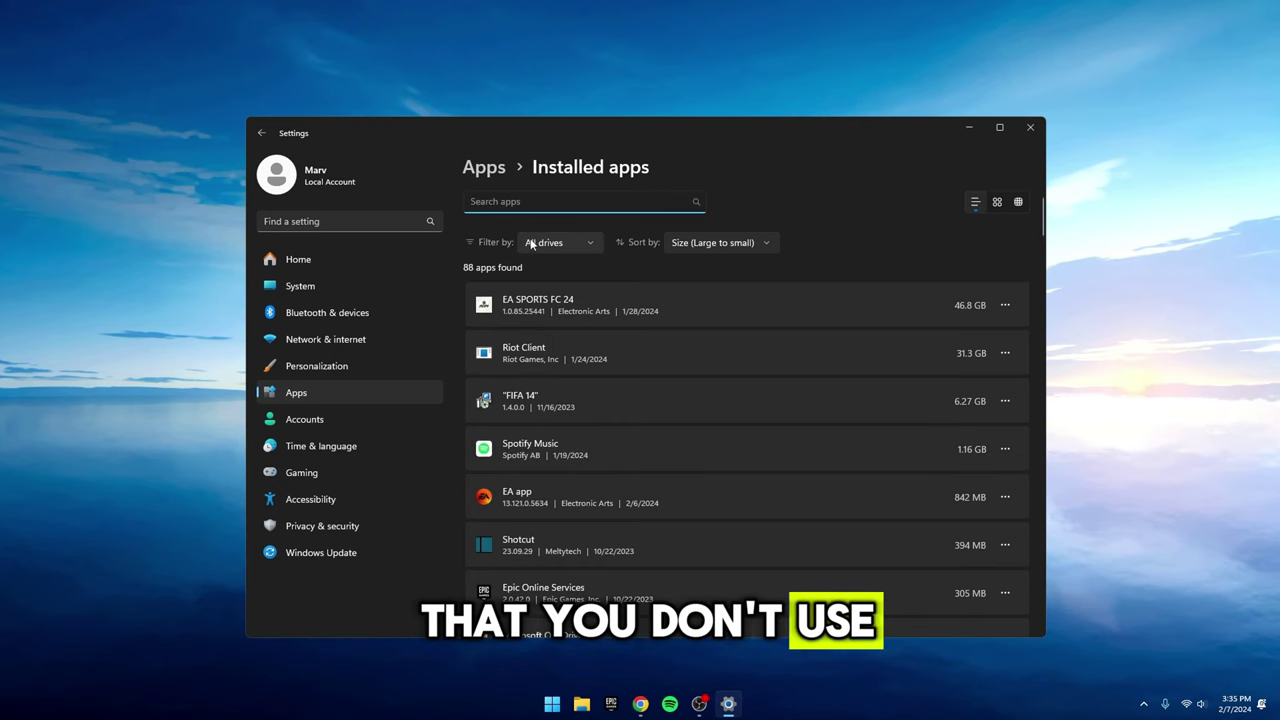
scroll(558, 331, "down", 2)
scroll(561, 340, "down", 6)
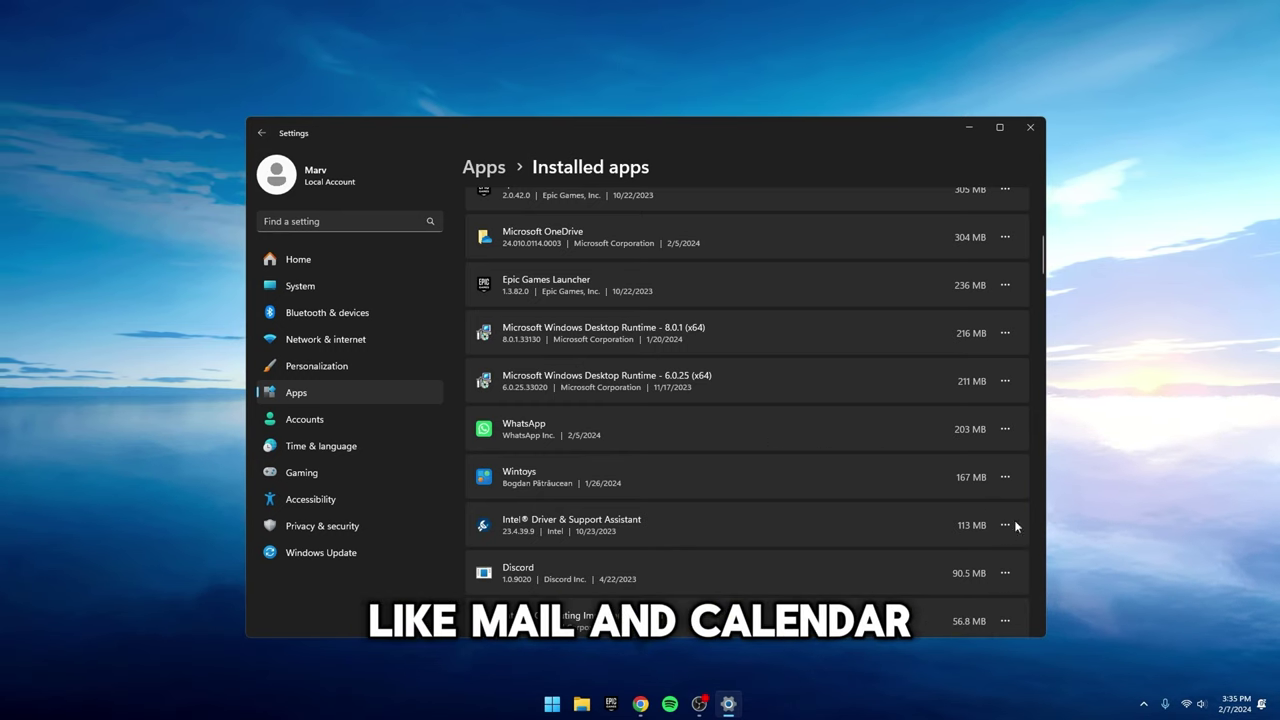
left_click(1003, 620)
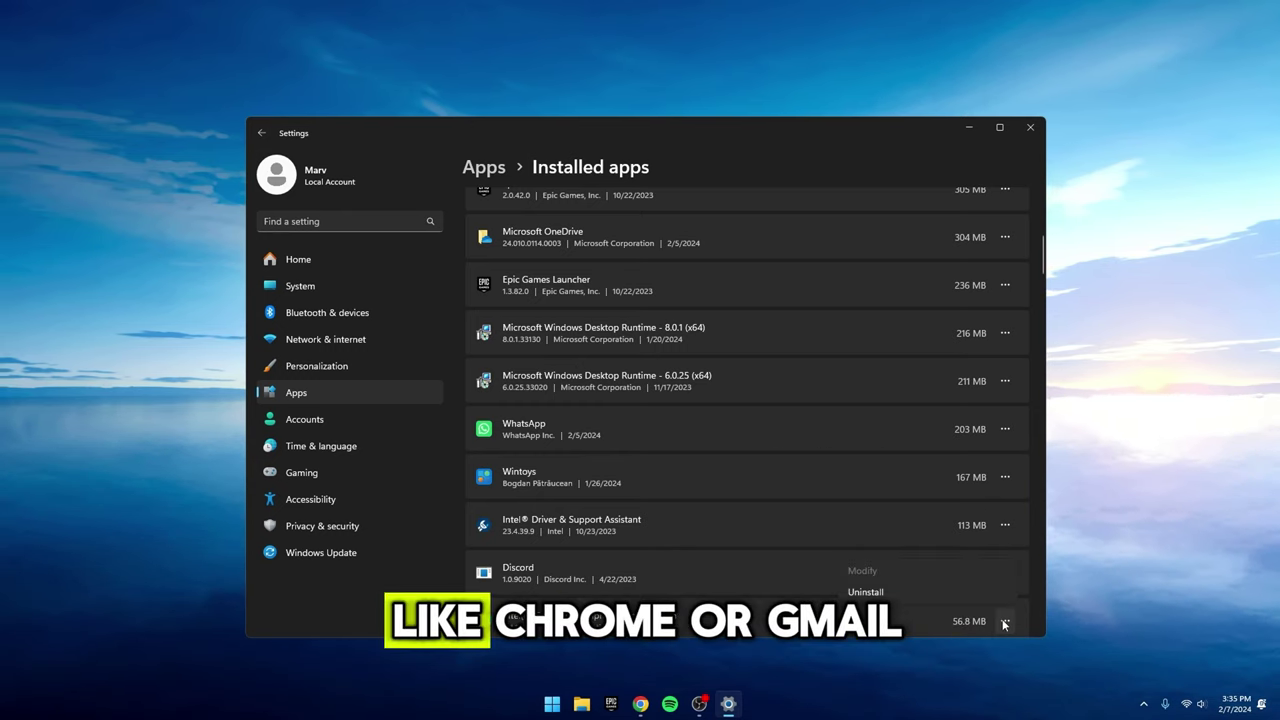
scroll(765, 536, "down", 5)
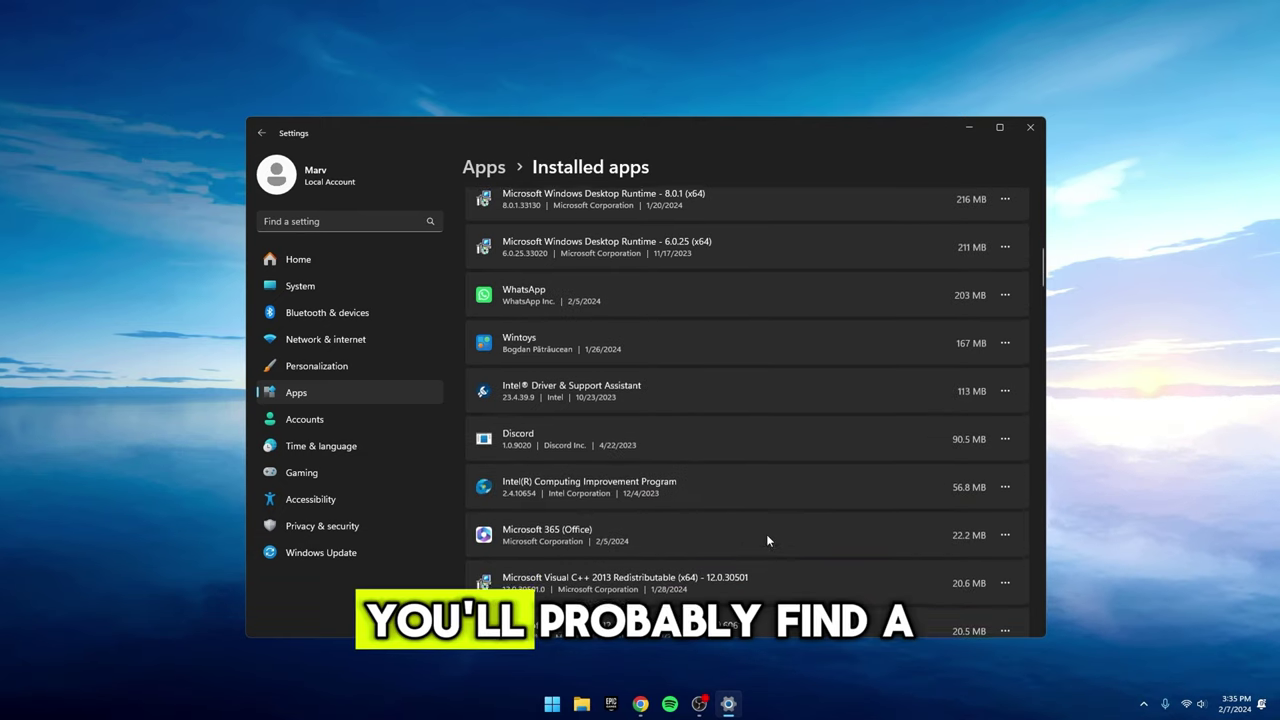
scroll(766, 534, "down", 5)
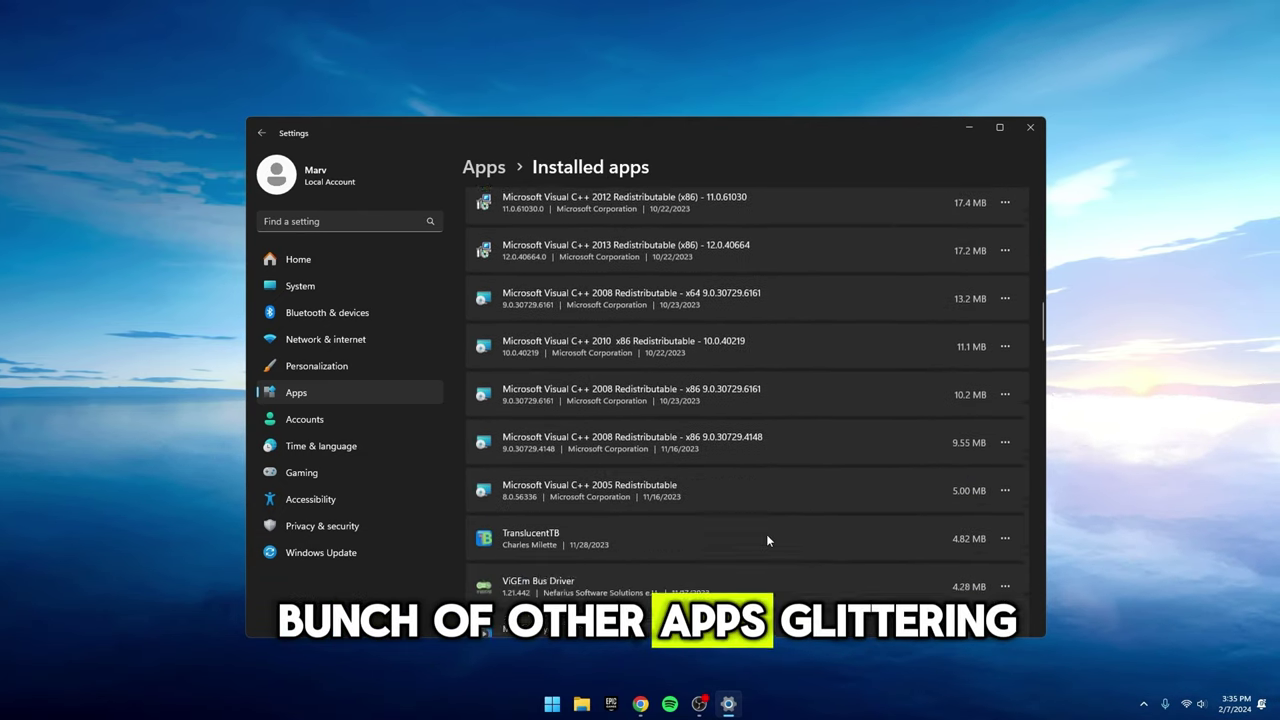
scroll(541, 576, "down", 3)
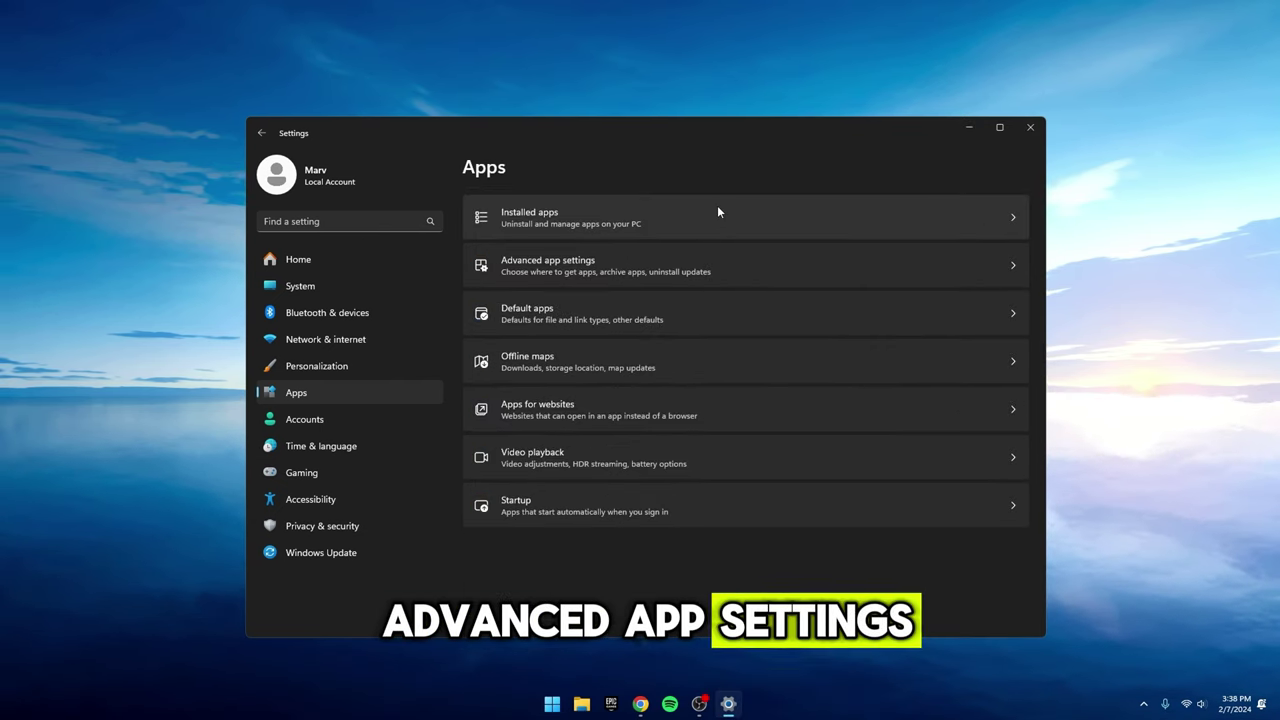
- Check Advanced app settings, then confirm all startup apps are off except TranslucentTB
left_click(555, 270)
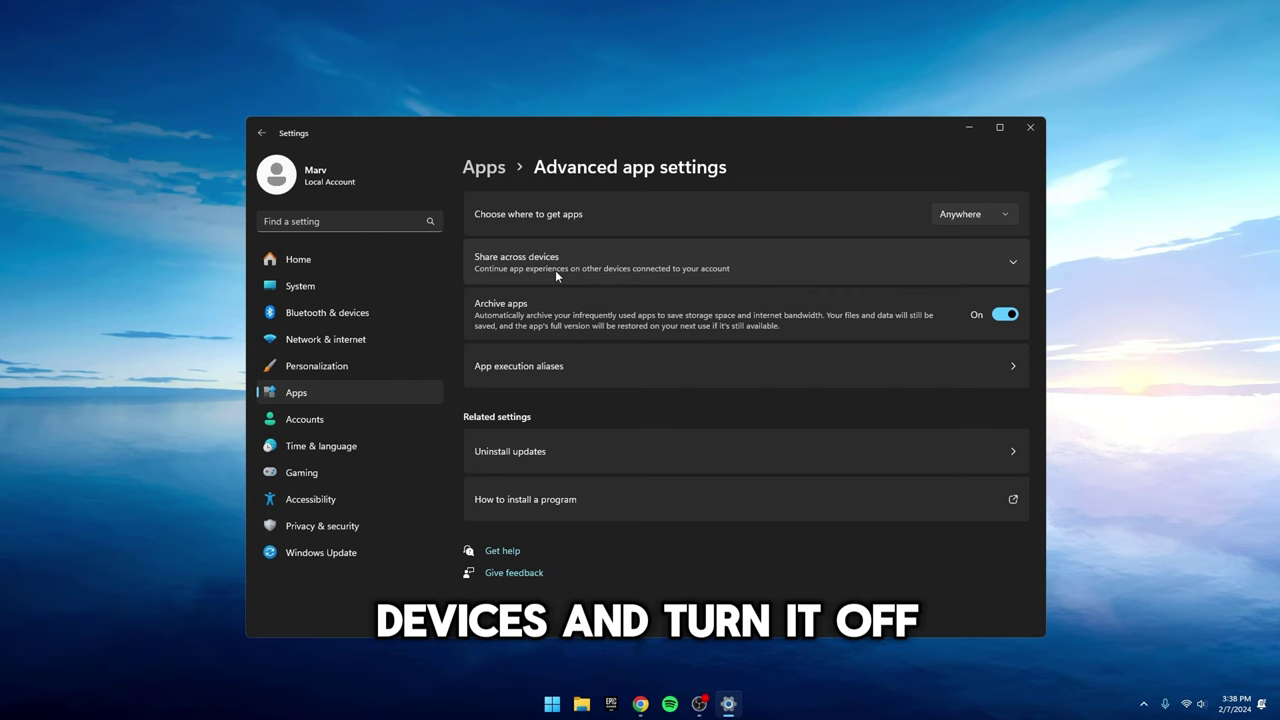
left_click(624, 256)
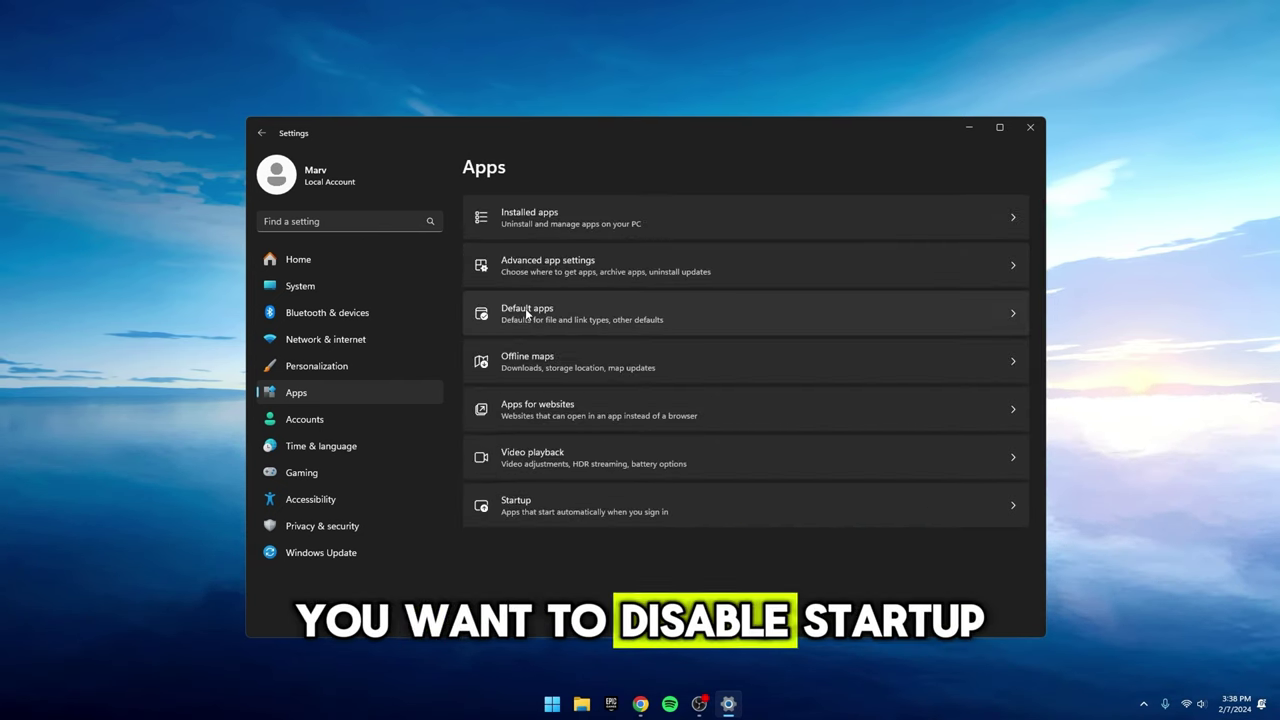
left_click(522, 500)
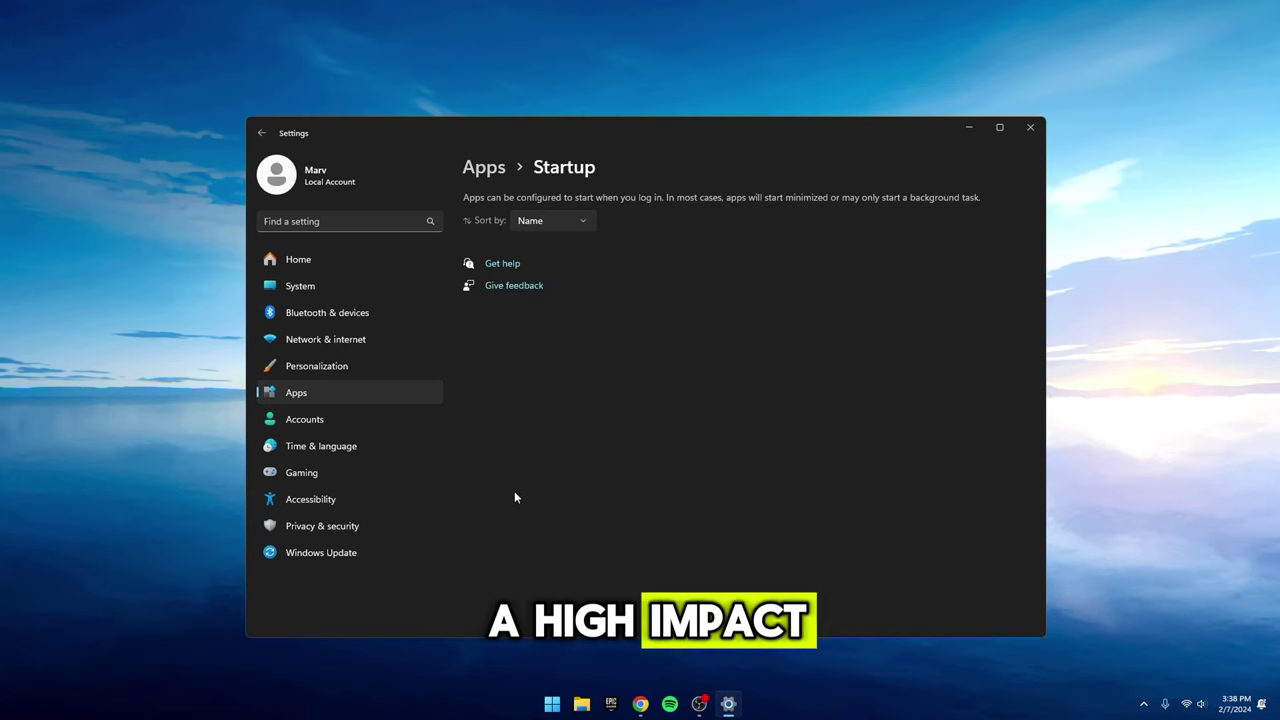
scroll(563, 352, "down", 3)
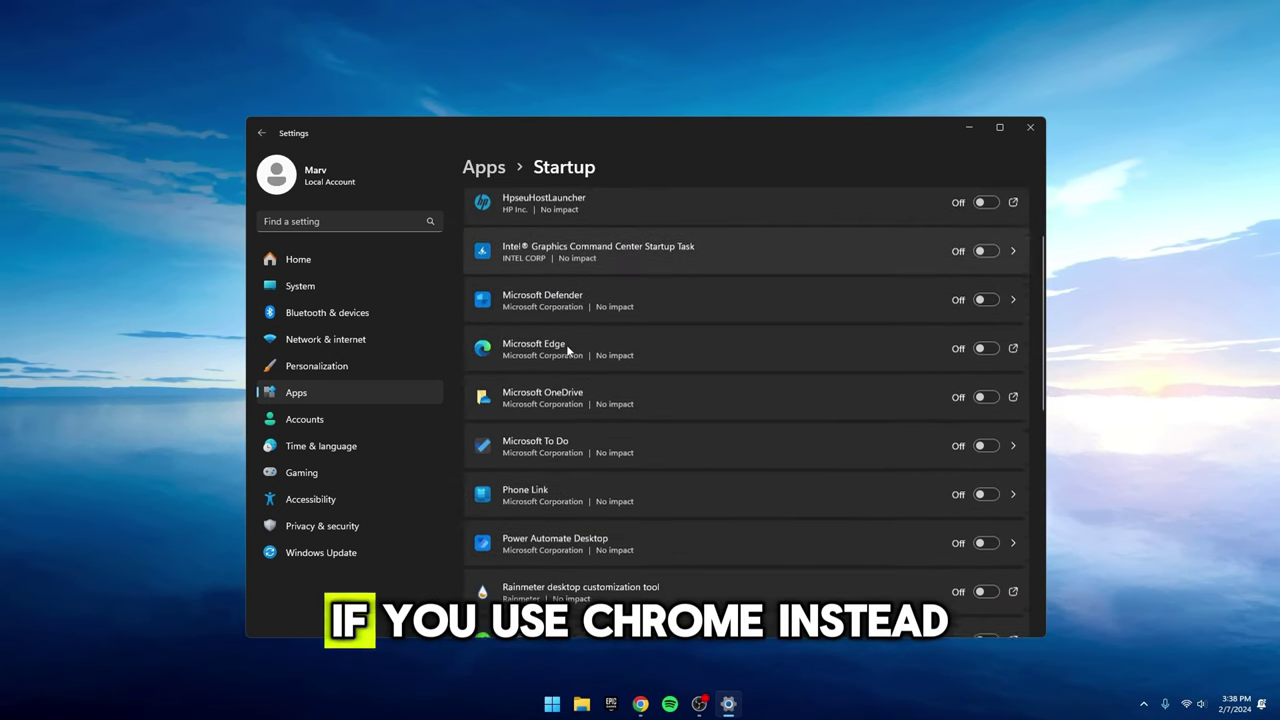
scroll(566, 345, "down", 5)
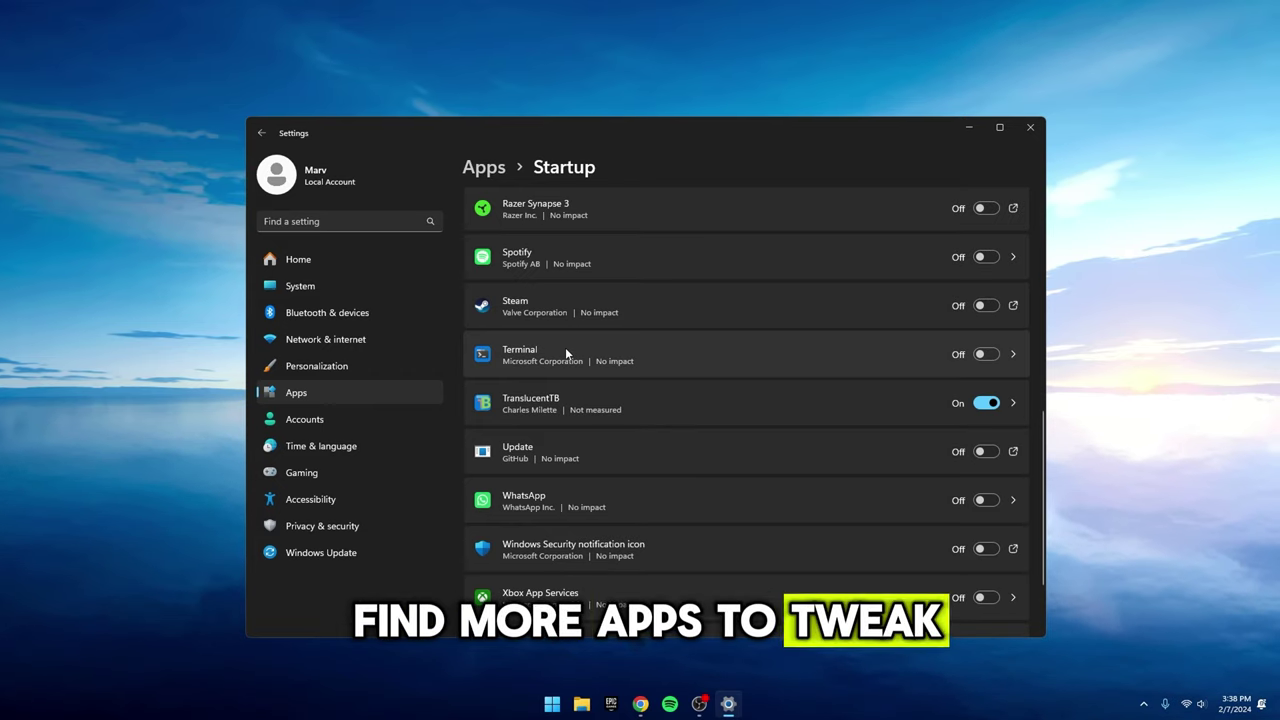
scroll(565, 352, "down", 2)
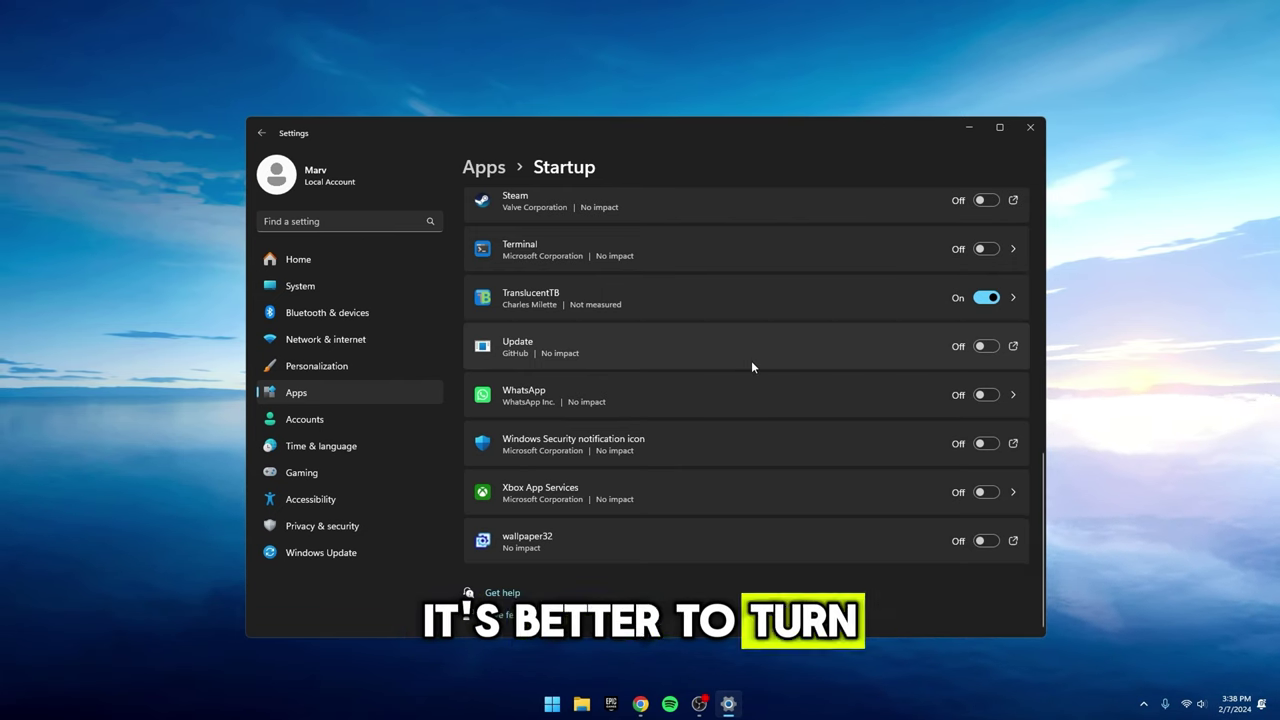
scroll(752, 366, "up", 4)
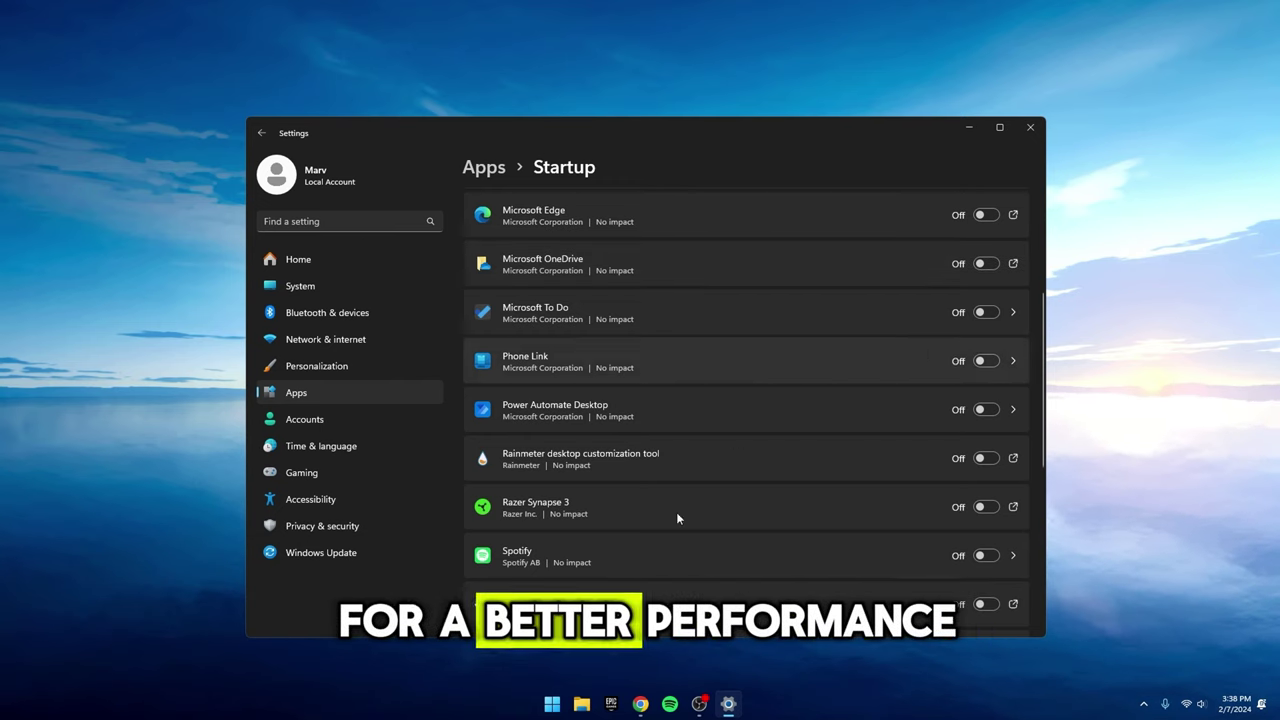
left_click(566, 669)
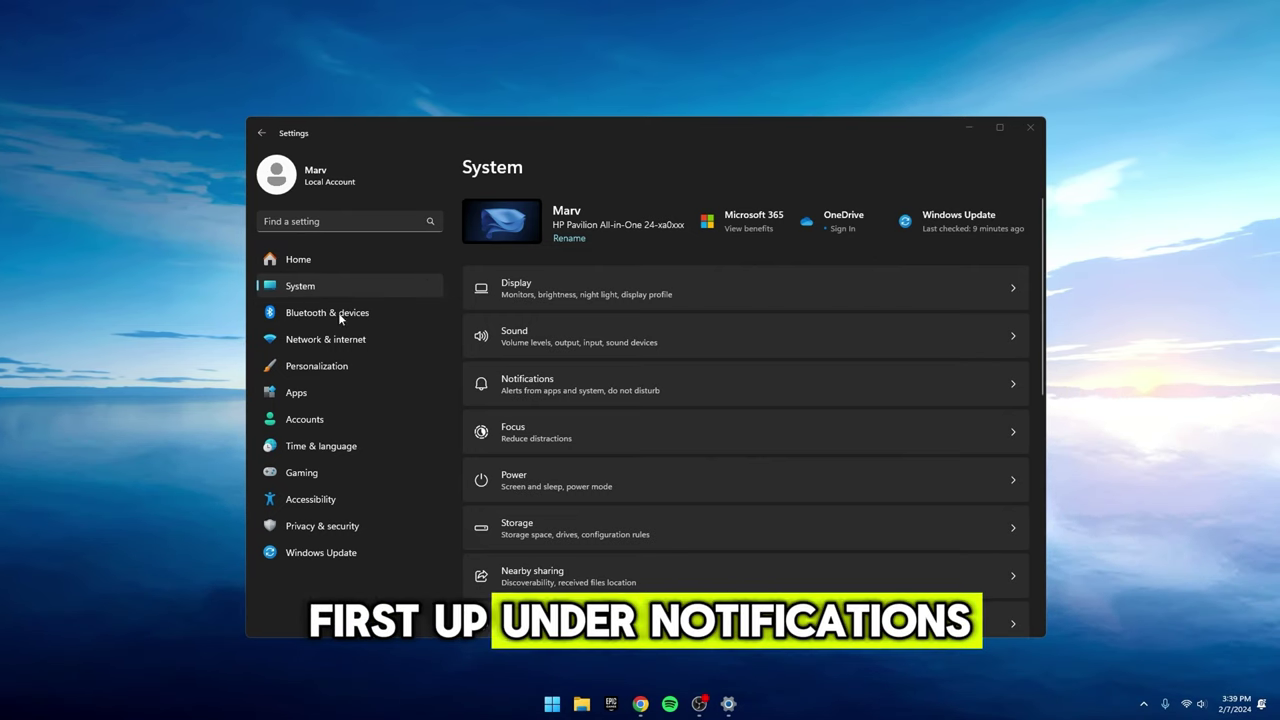
- Expand Notifications' Additional settings, with welcome experience, setup suggestions and tips all unchecked
left_click(537, 384)
scroll(566, 342, "down", 10)
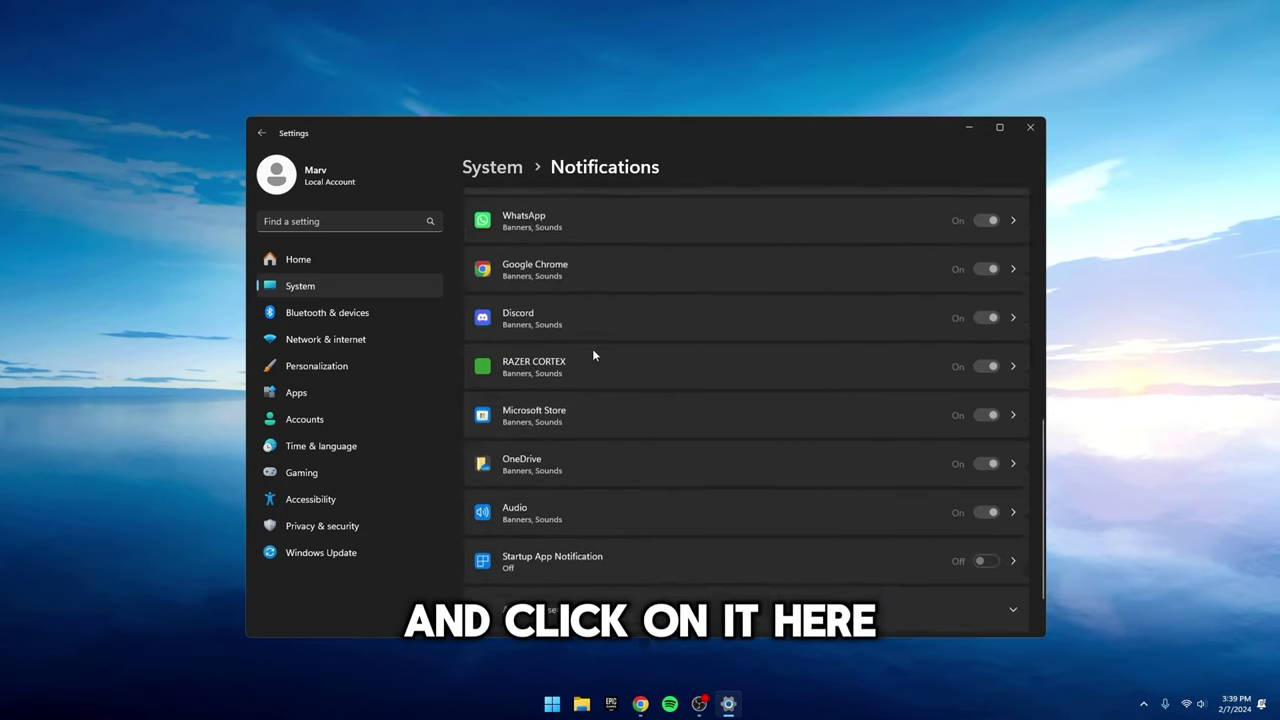
left_click(497, 528)
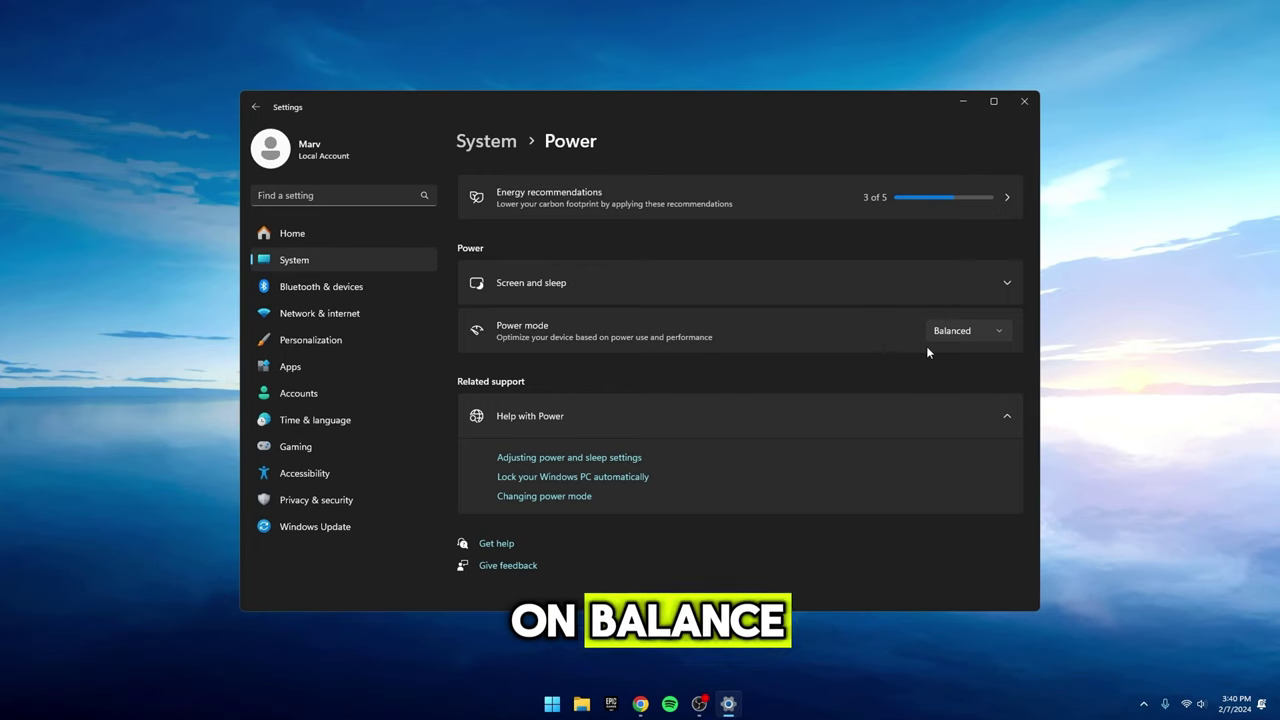
- Show the Power mode choices on the Power page, keeping Balanced
left_click(950, 331)
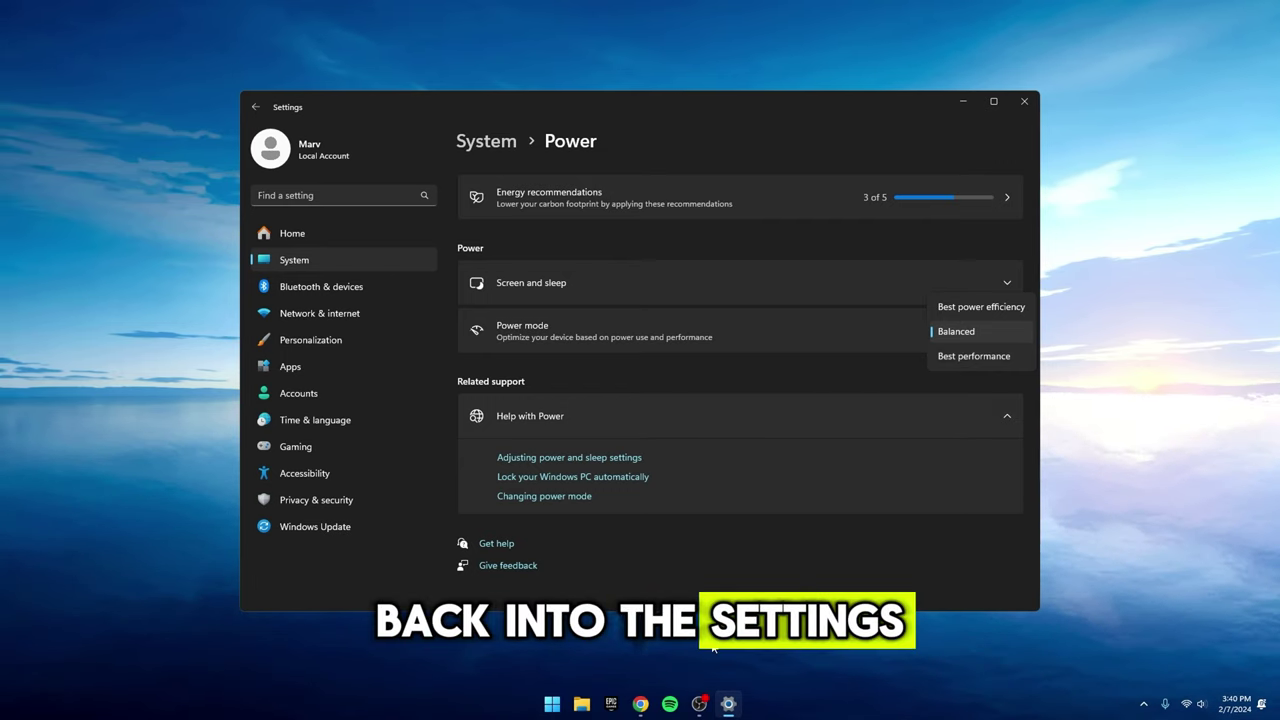
- Look over the Game Bar and default graphics settings under Gaming
left_click(360, 440)
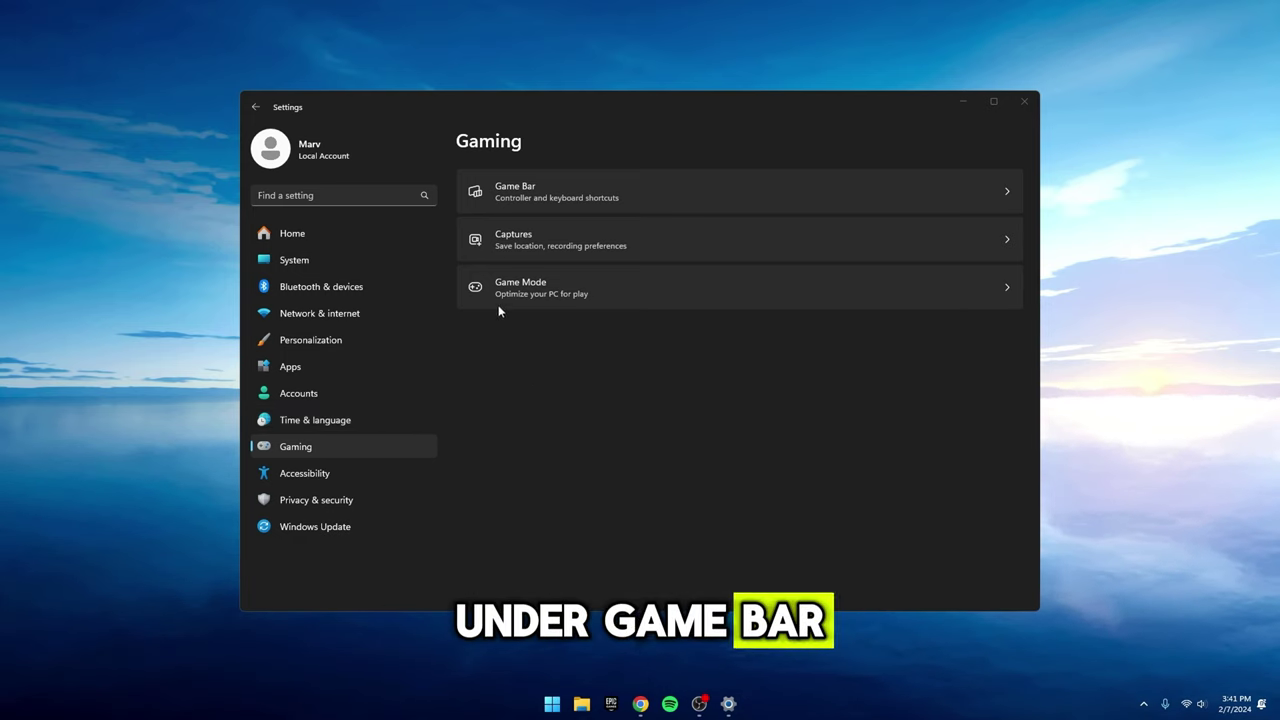
left_click(547, 199)
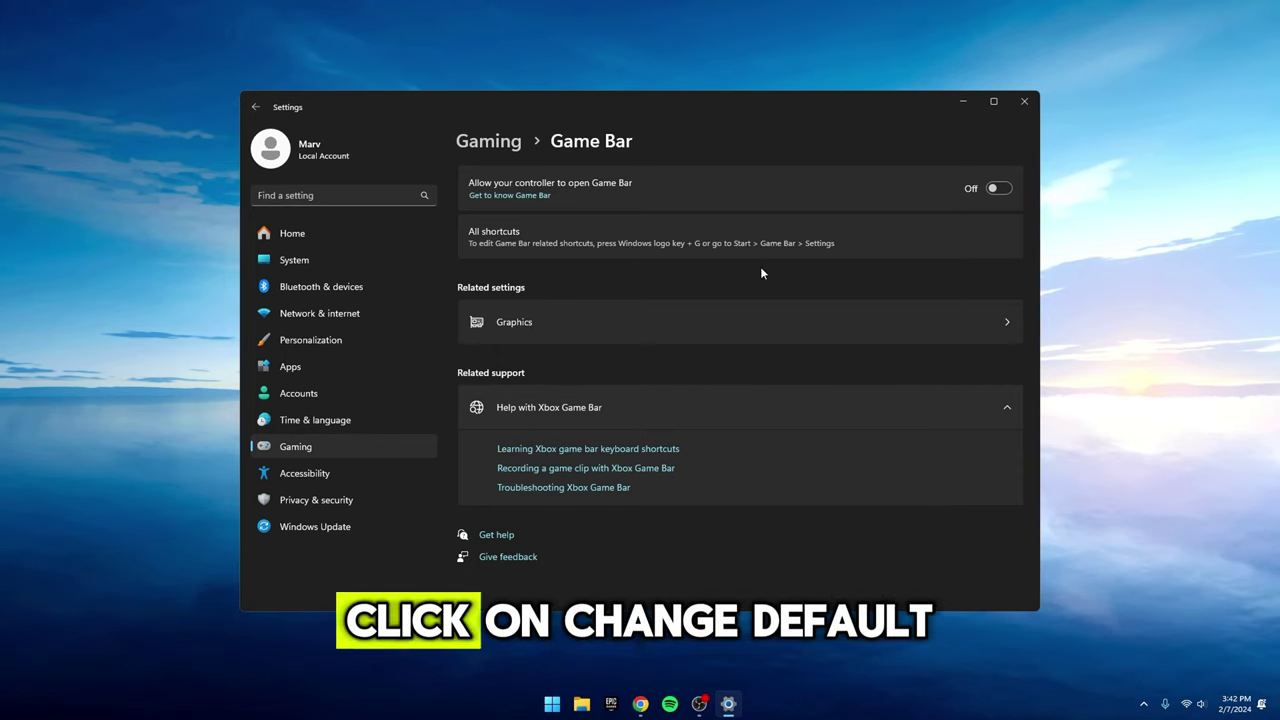
left_click(610, 329)
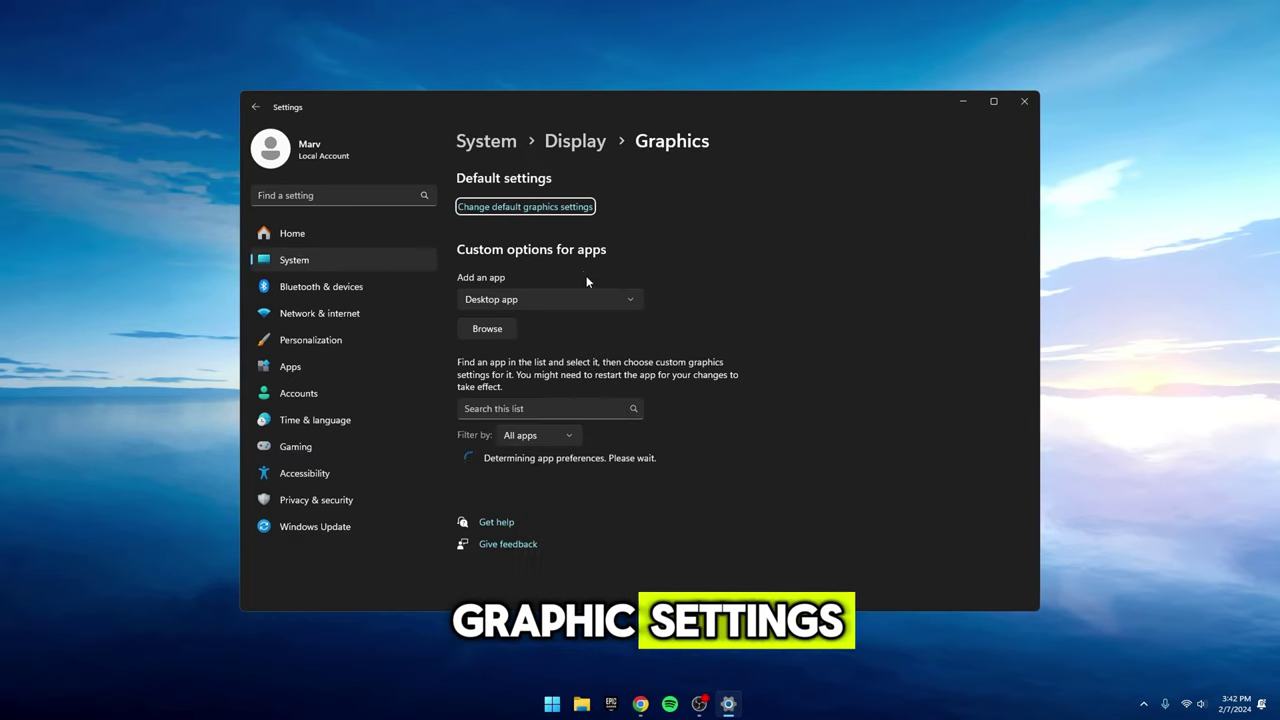
left_click(502, 206)
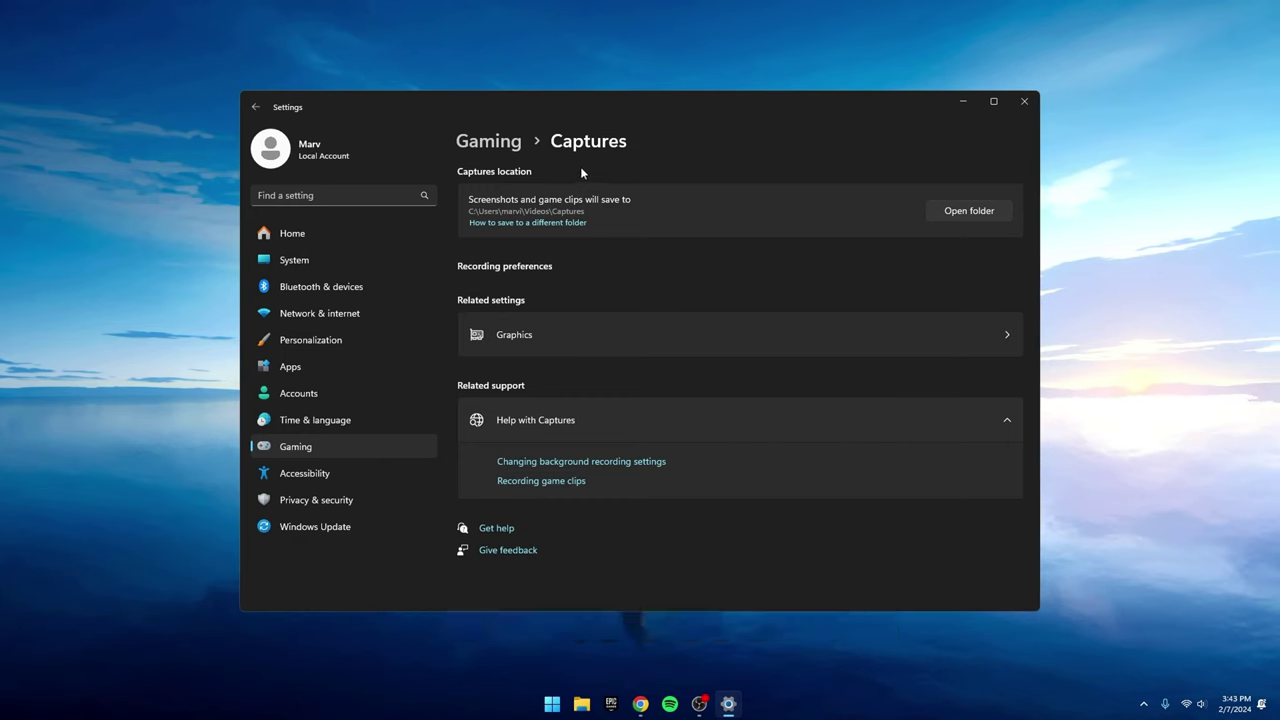
- Switch Game Mode off
key("alt+Left")
left_click(535, 296)
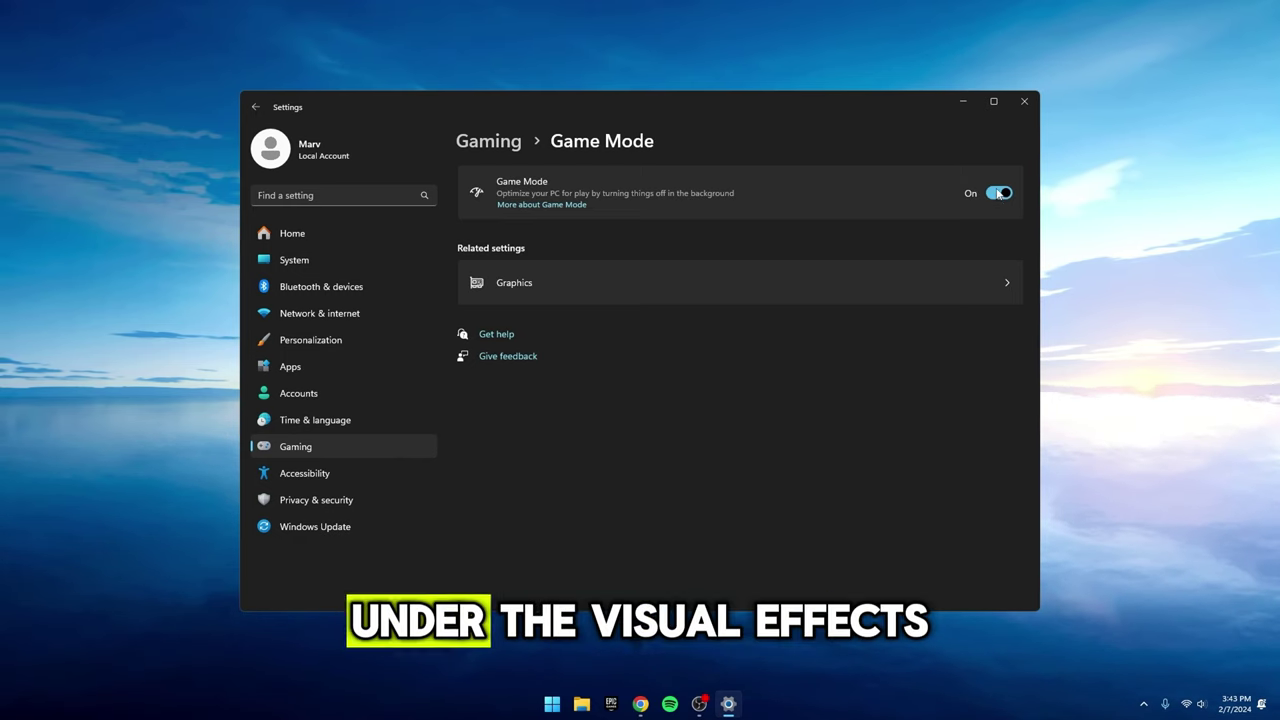
left_click(1000, 194)
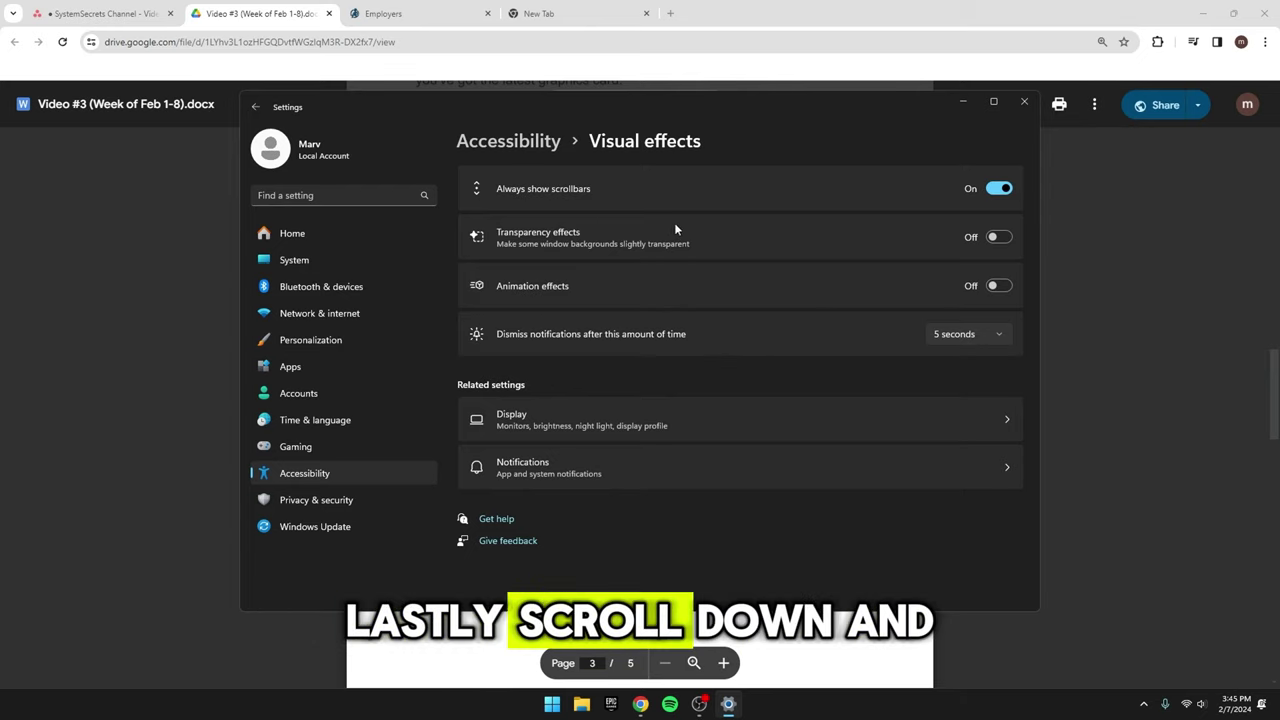
- Leave Transparency and Animation effects off and open Captions, where Live captions is off
key("alt+Left")
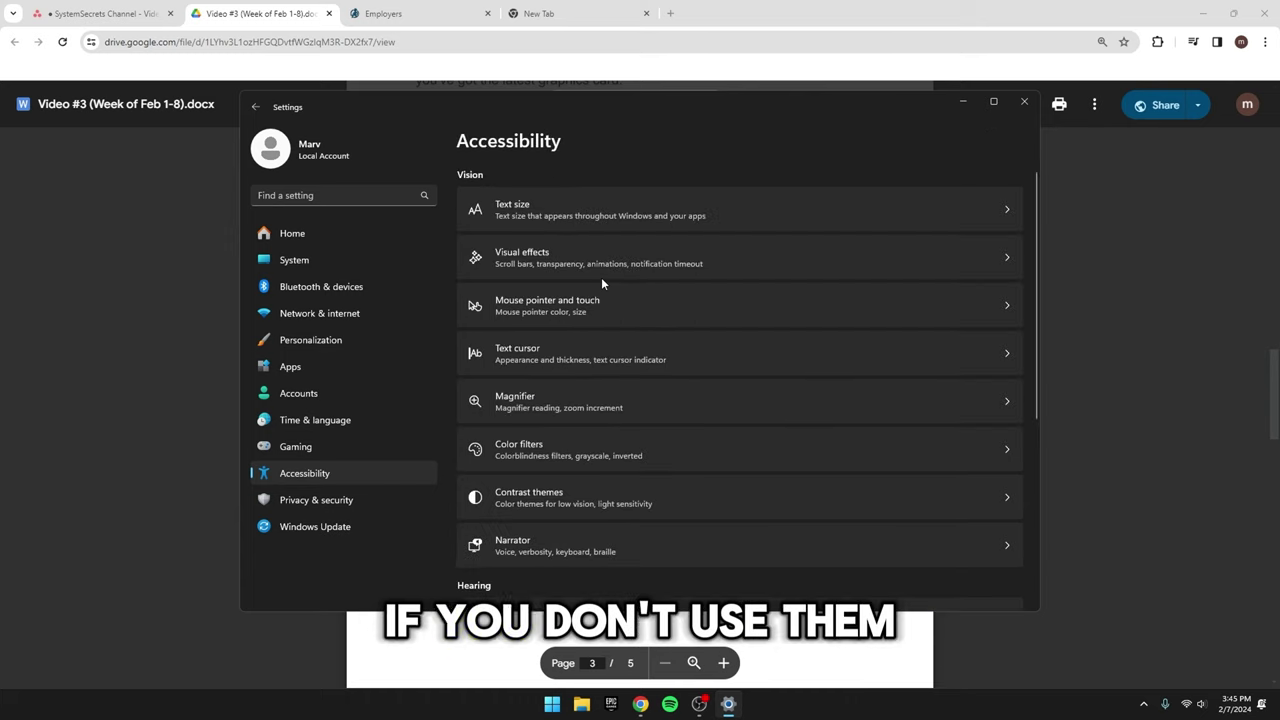
scroll(605, 274, "down", 2)
scroll(606, 272, "down", 2)
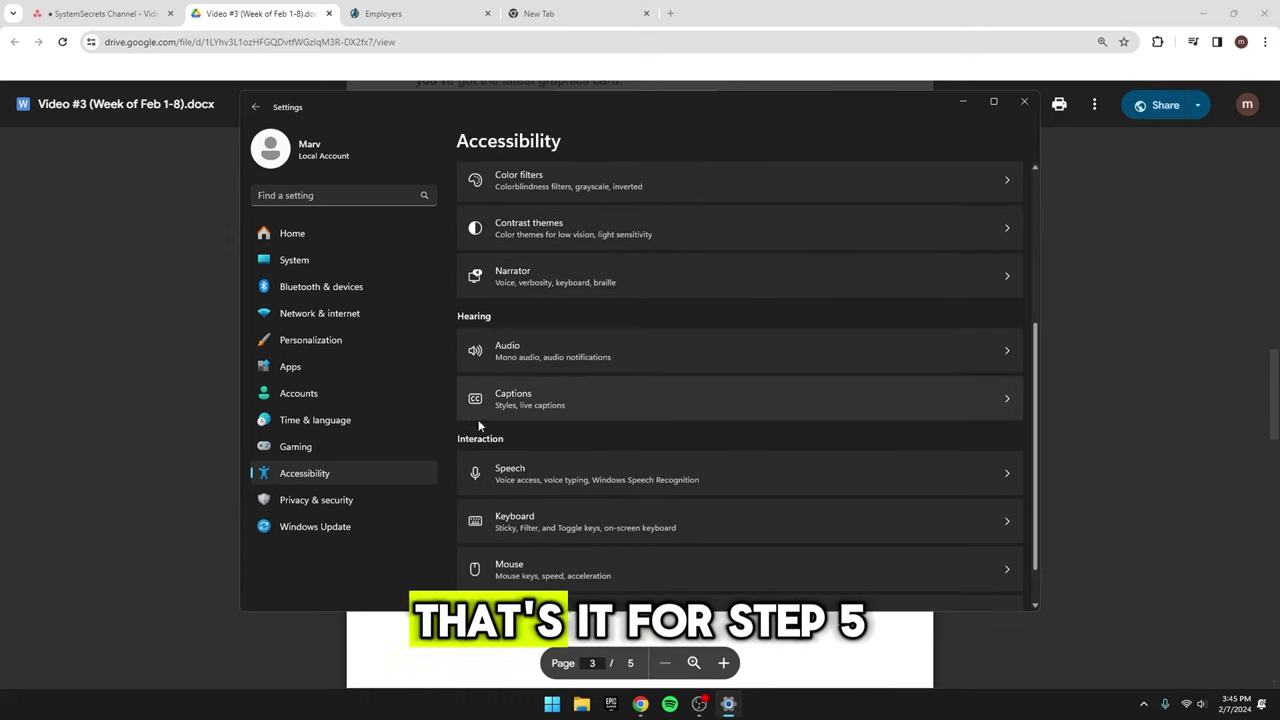
left_click(494, 397)
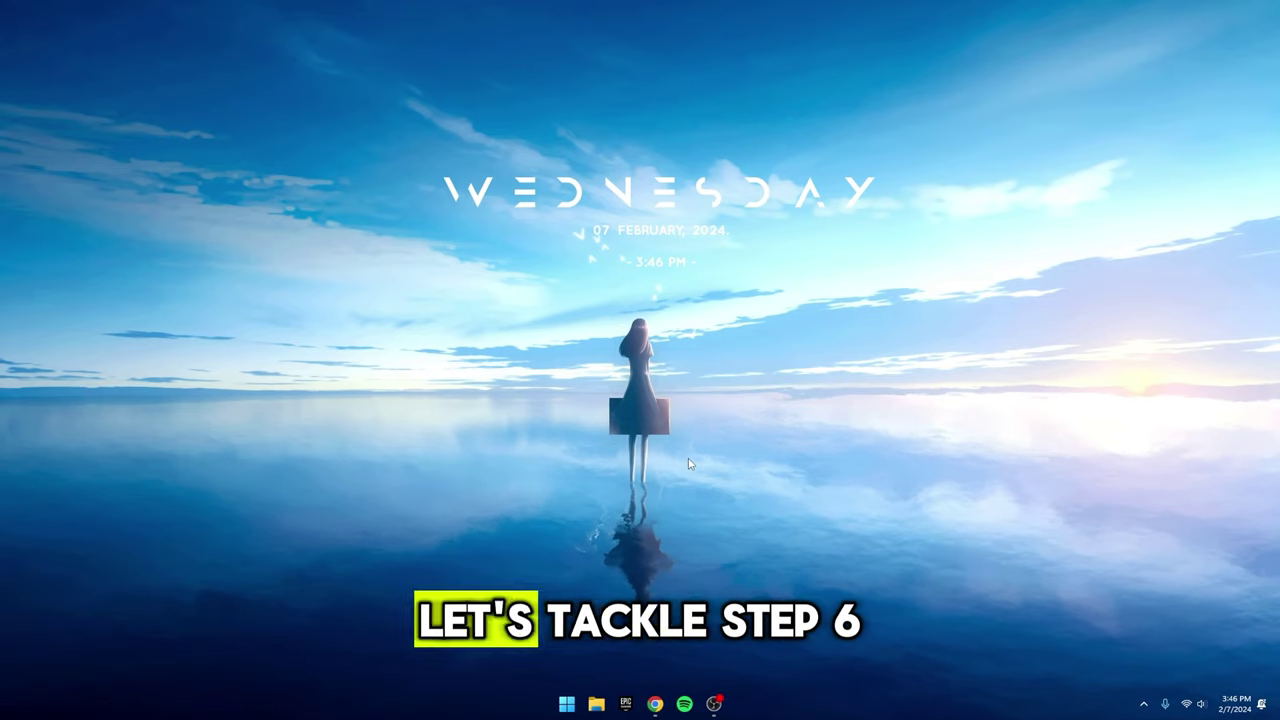
- Launch Services from Start search and set WalletService's startup type to Disabled
key("super")
type("seriv")
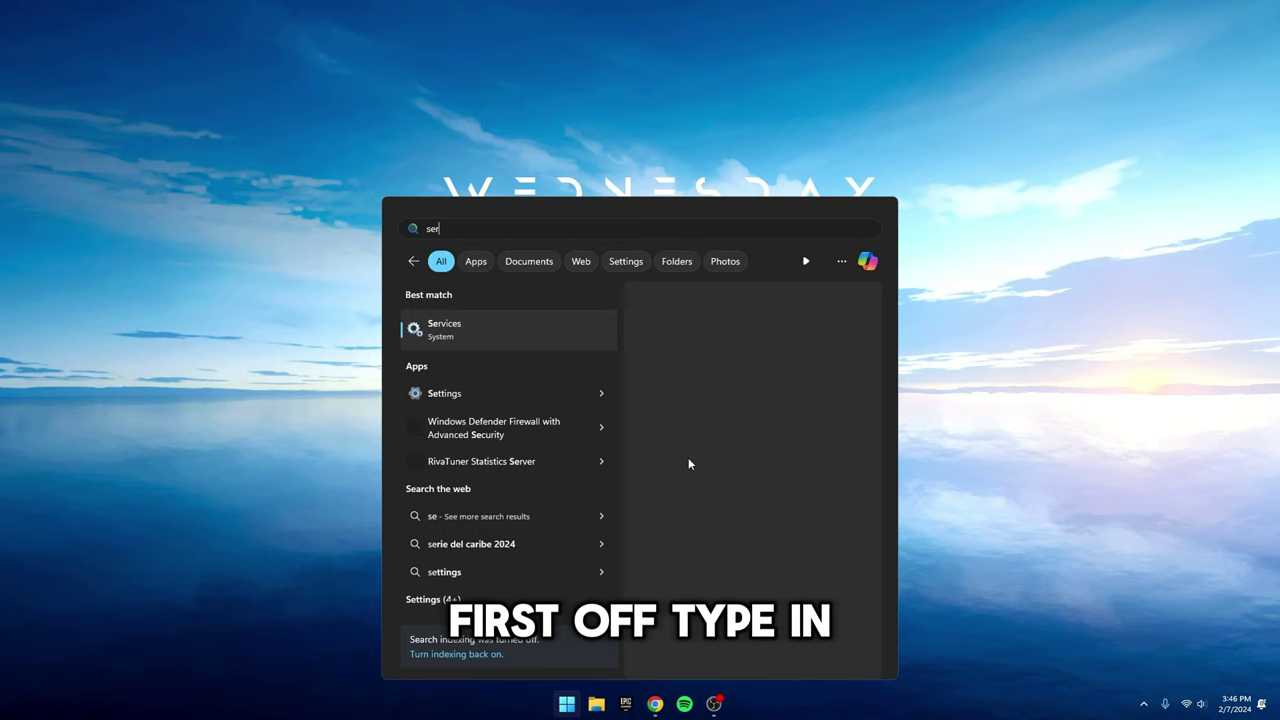
left_click(668, 427)
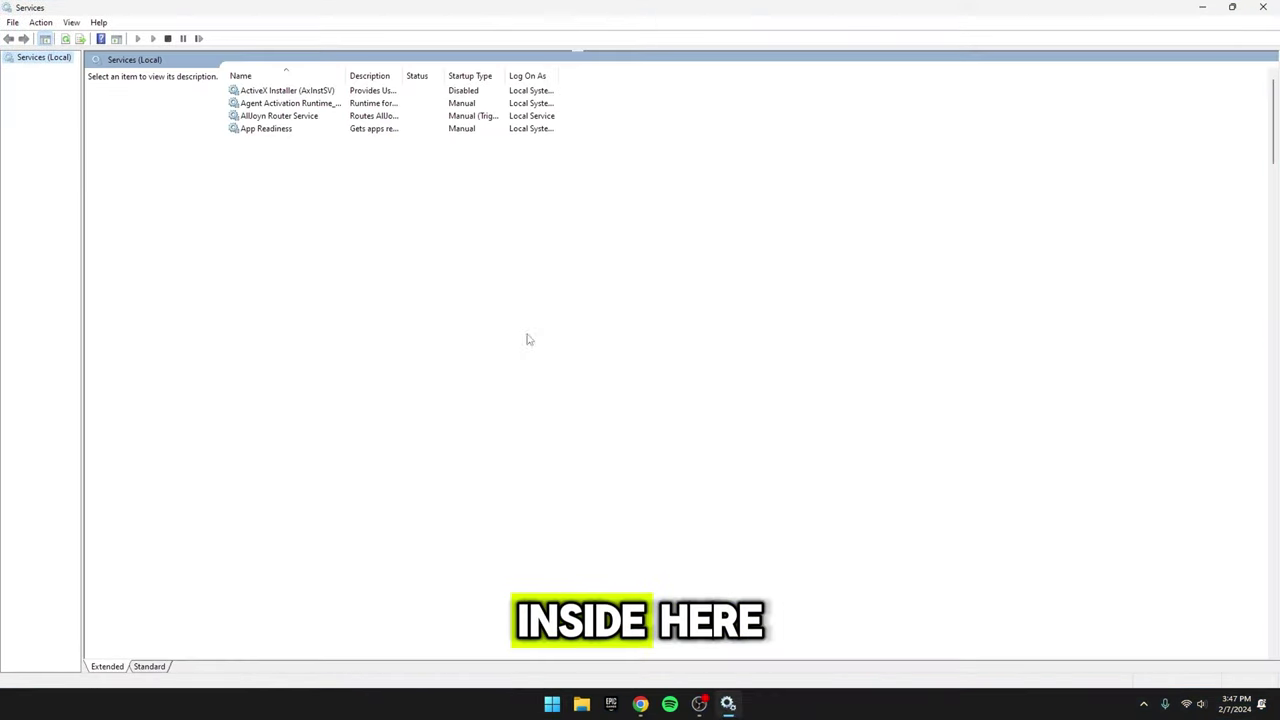
key("w")
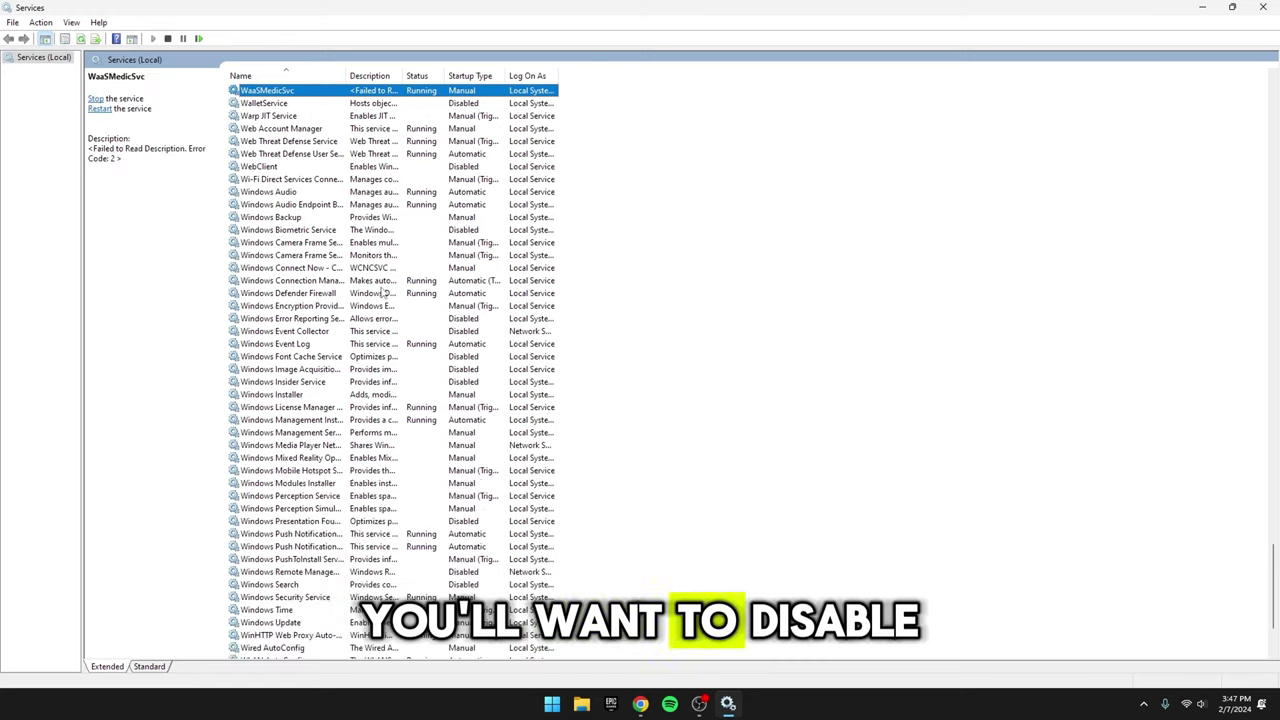
left_click(272, 104)
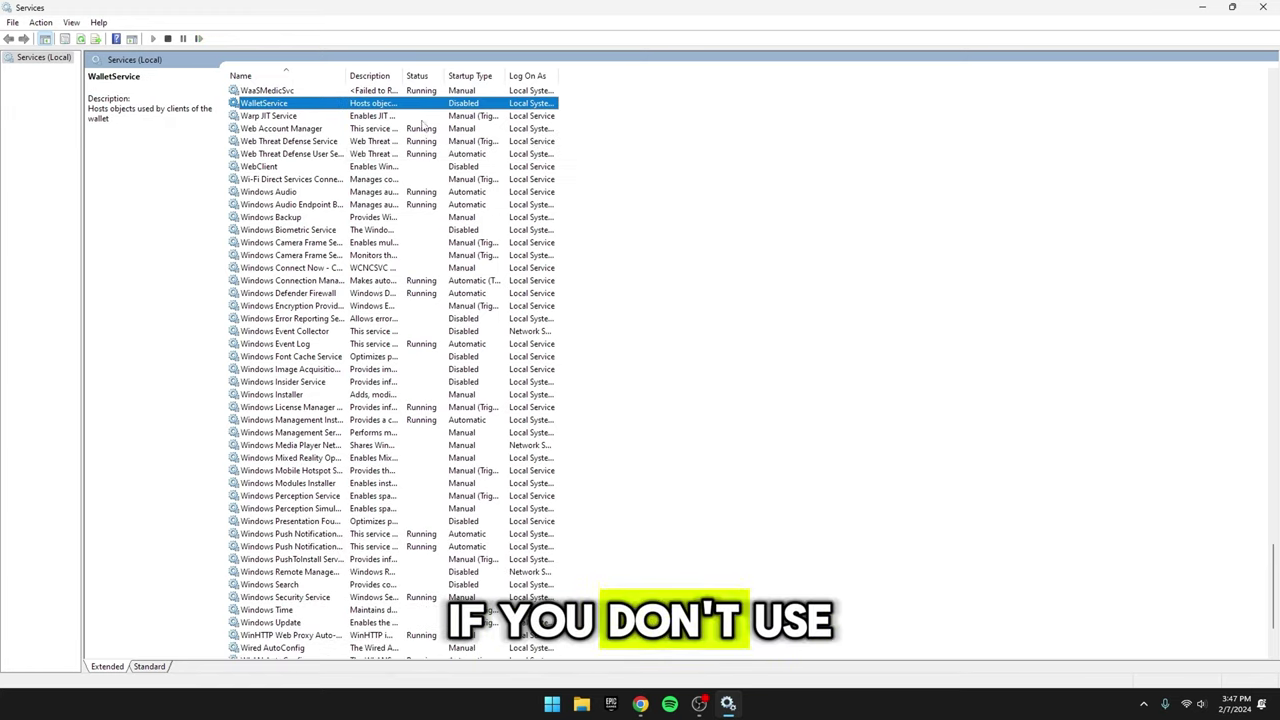
right_click(309, 106)
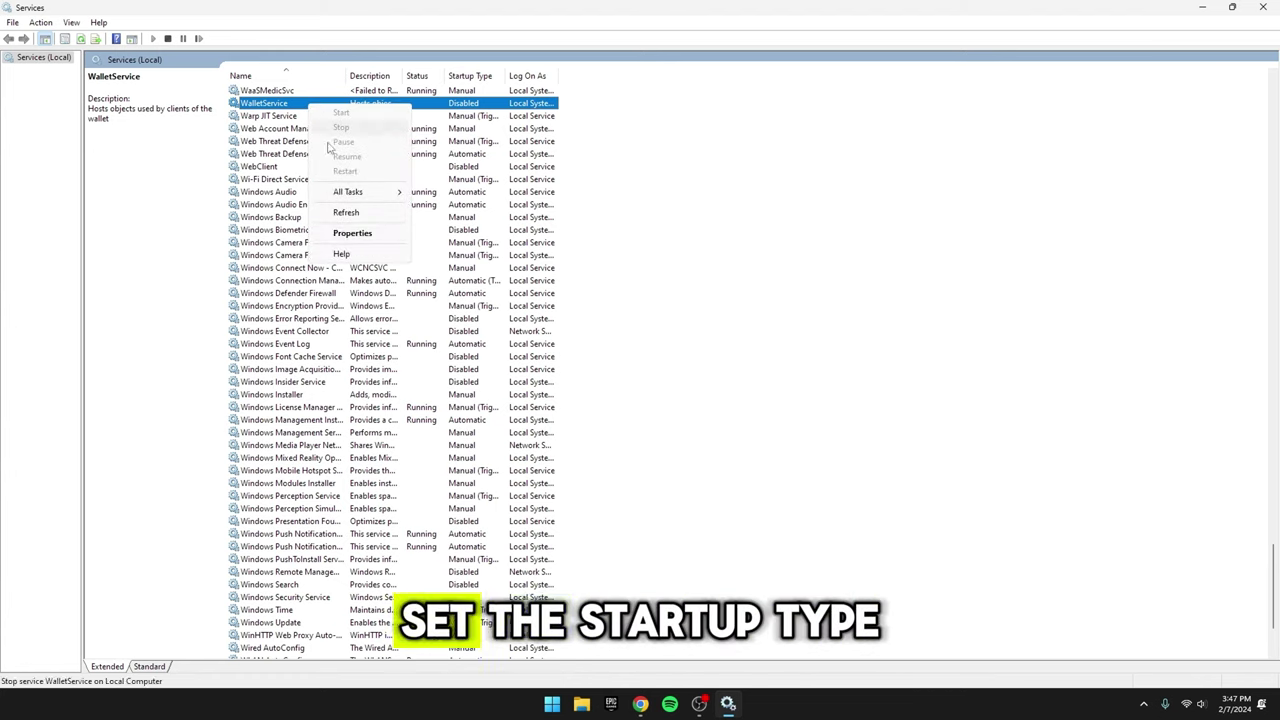
left_click(338, 236)
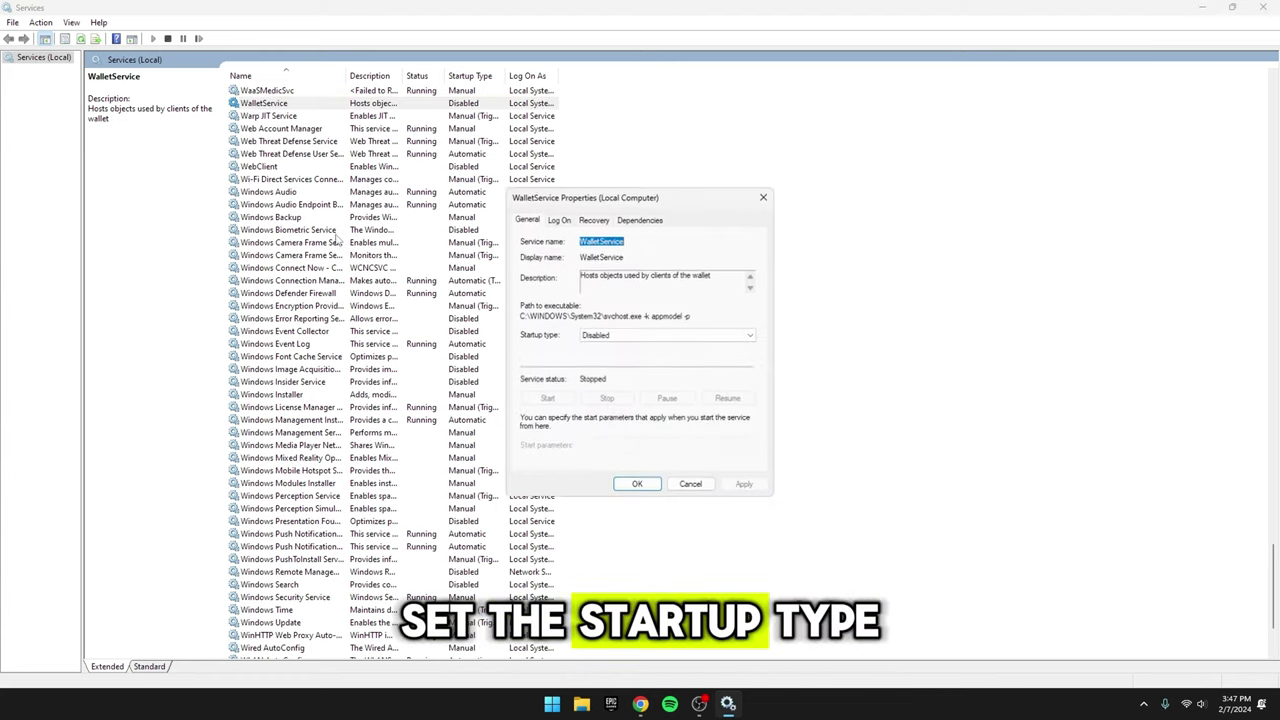
left_click(597, 338)
left_click(605, 340)
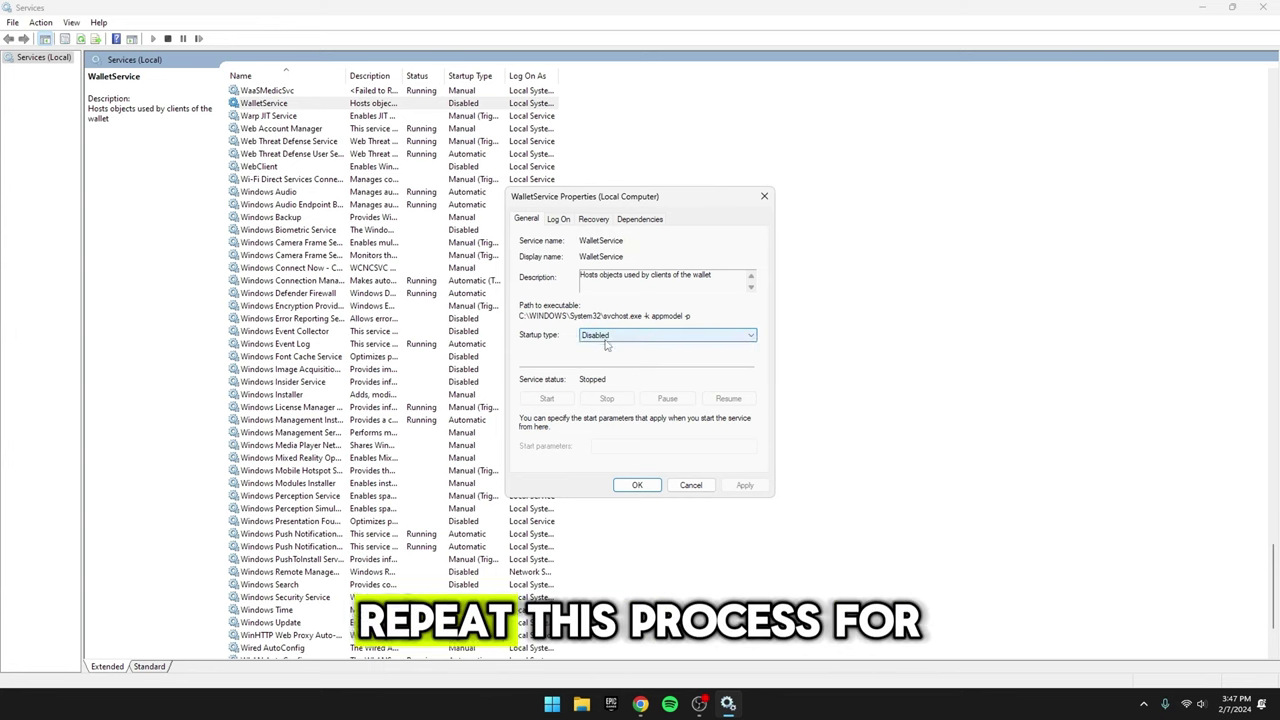
left_click(637, 485)
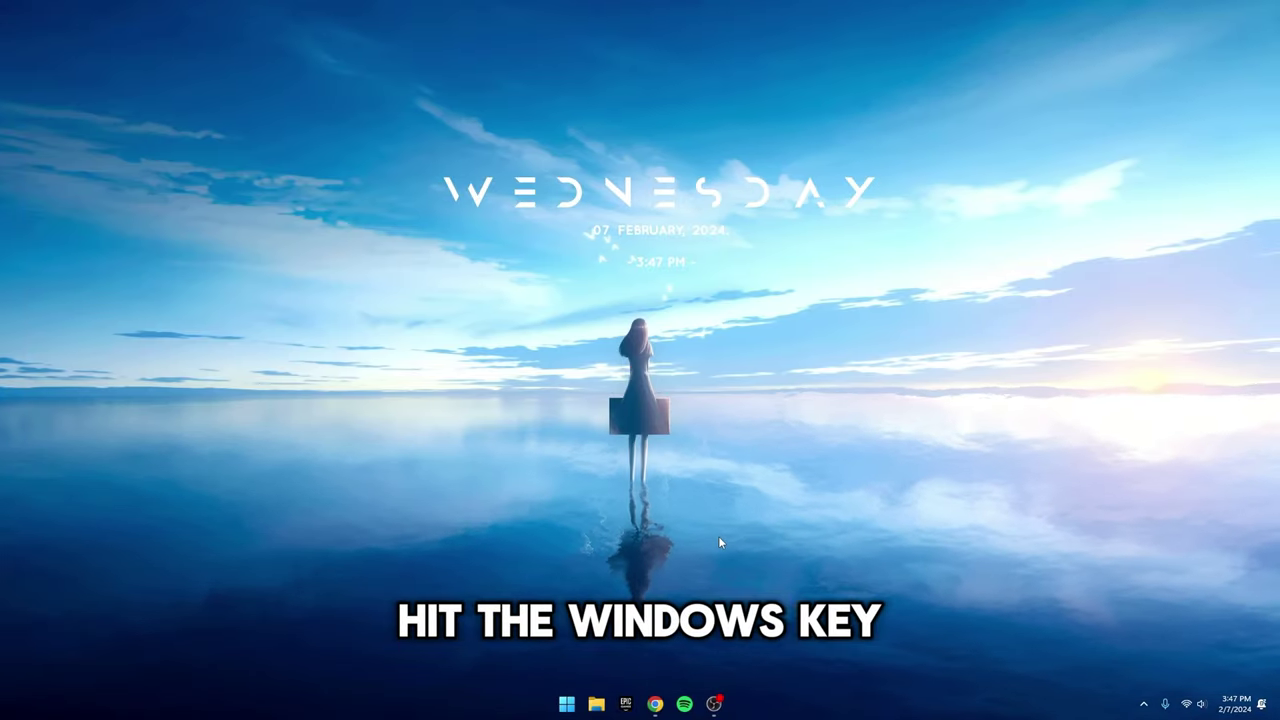
- Delete everything in the Windows Temp folder, applying Skip to all protected items
key("super+r")
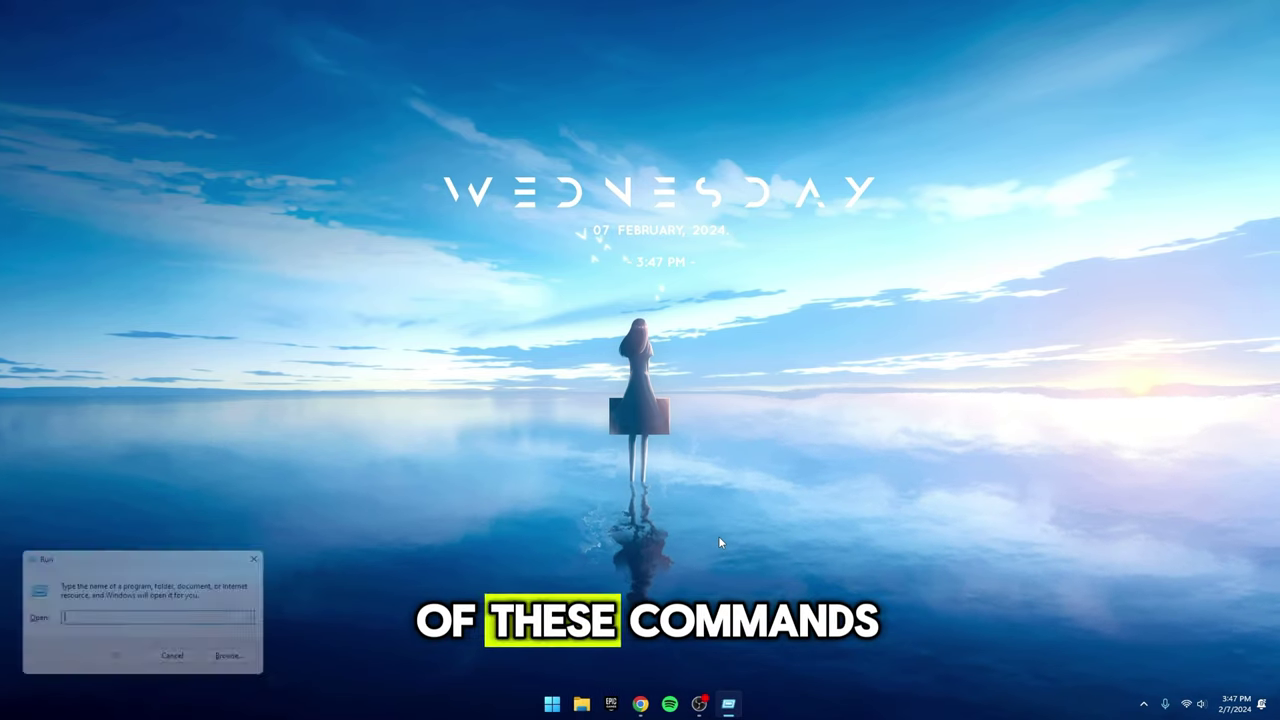
type("temp")
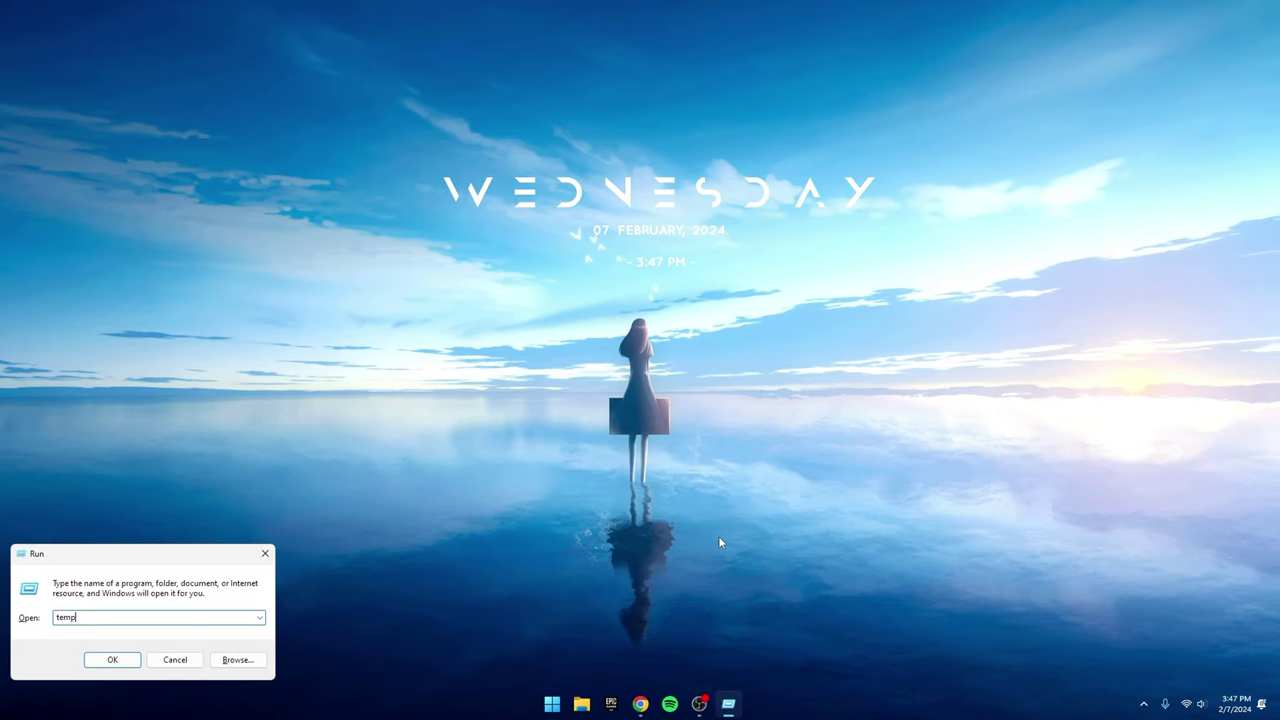
left_click(110, 660)
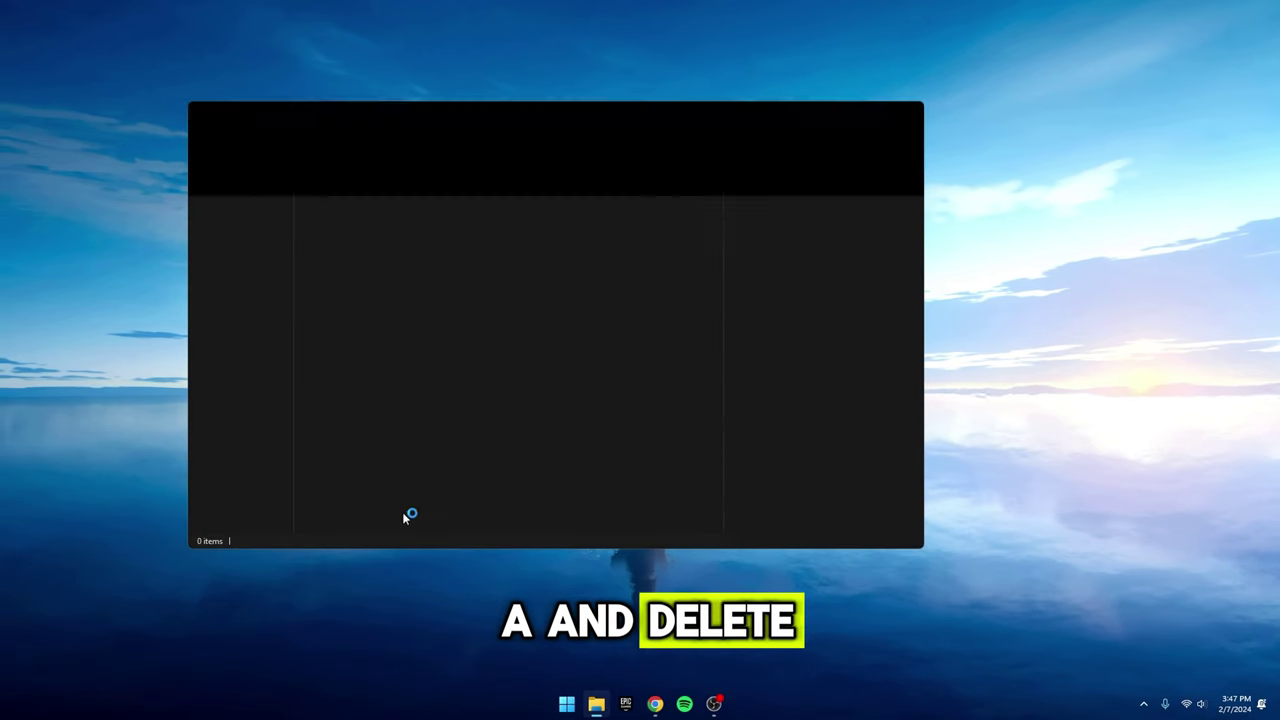
key("ctrl+a")
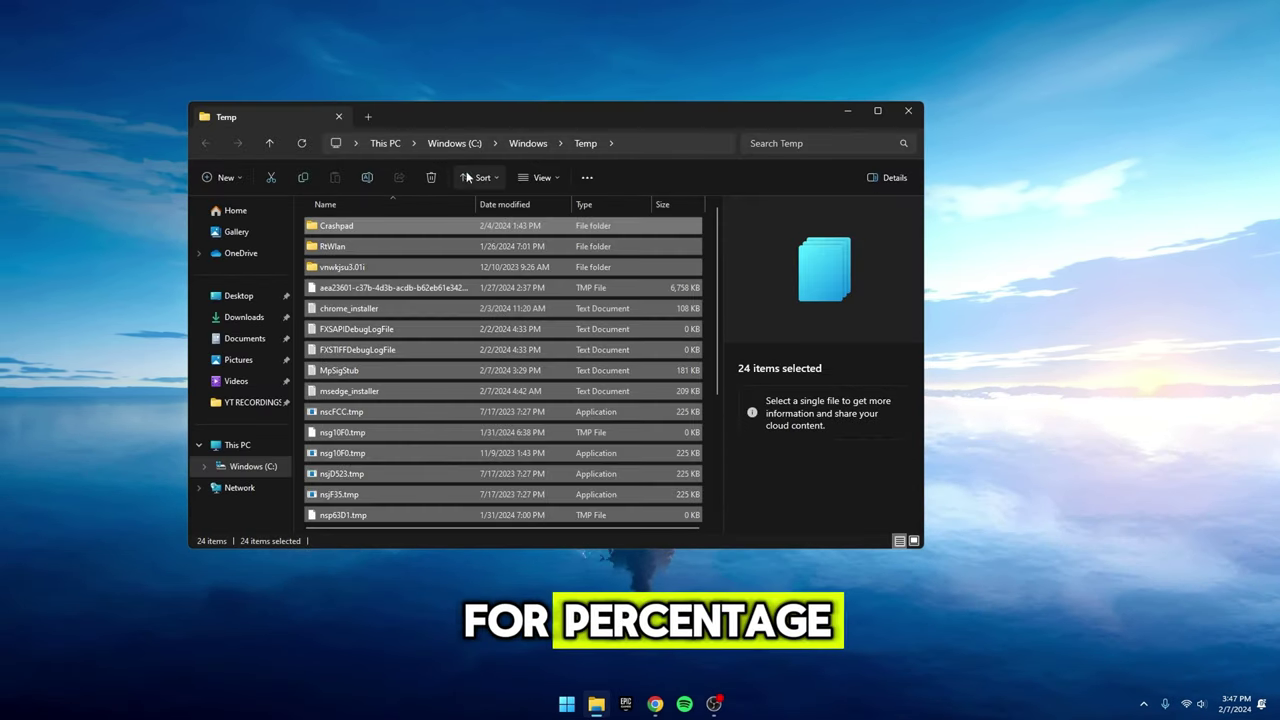
left_click(431, 178)
left_click(276, 268)
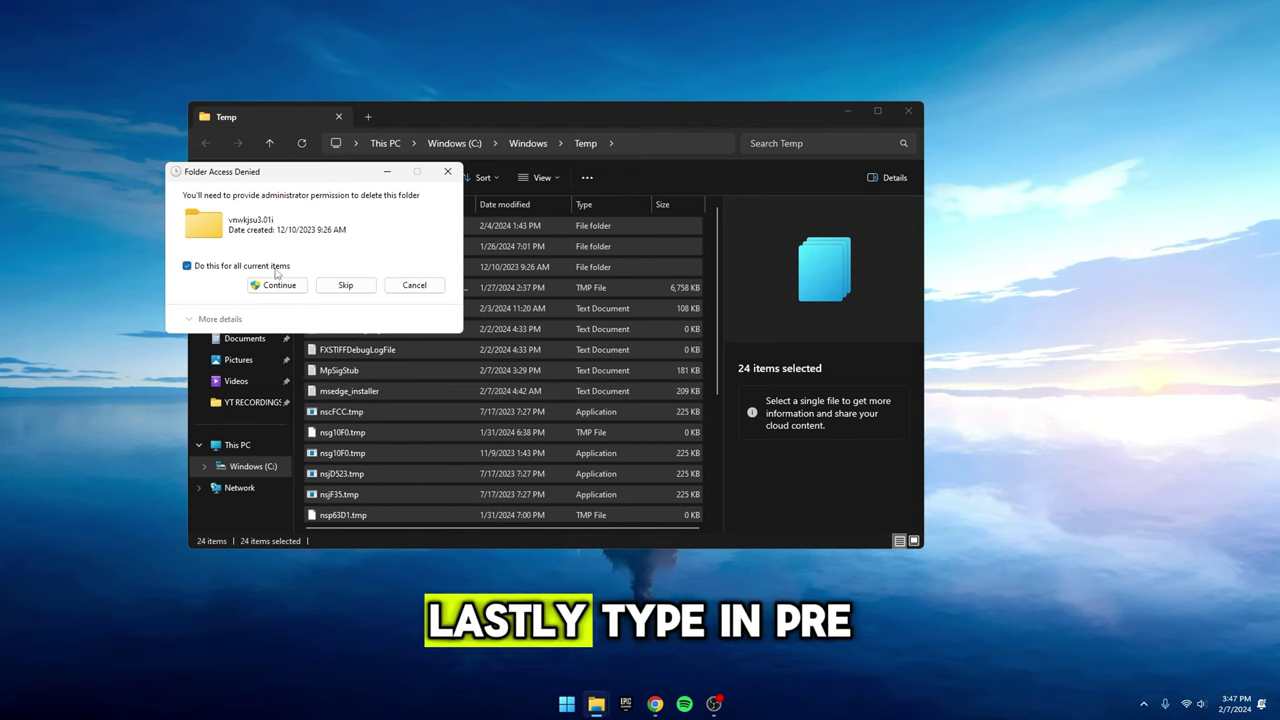
left_click(344, 286)
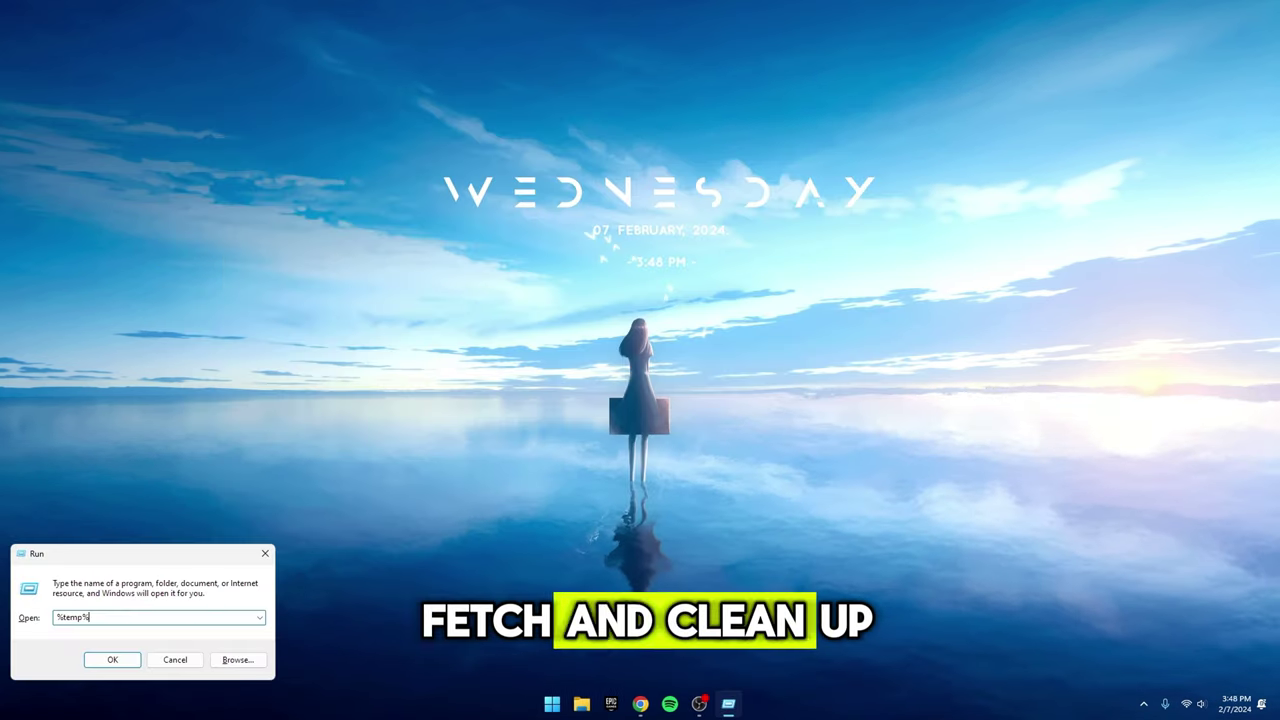
- Delete all 108 items in the user's %temp% folder
left_click(113, 659)
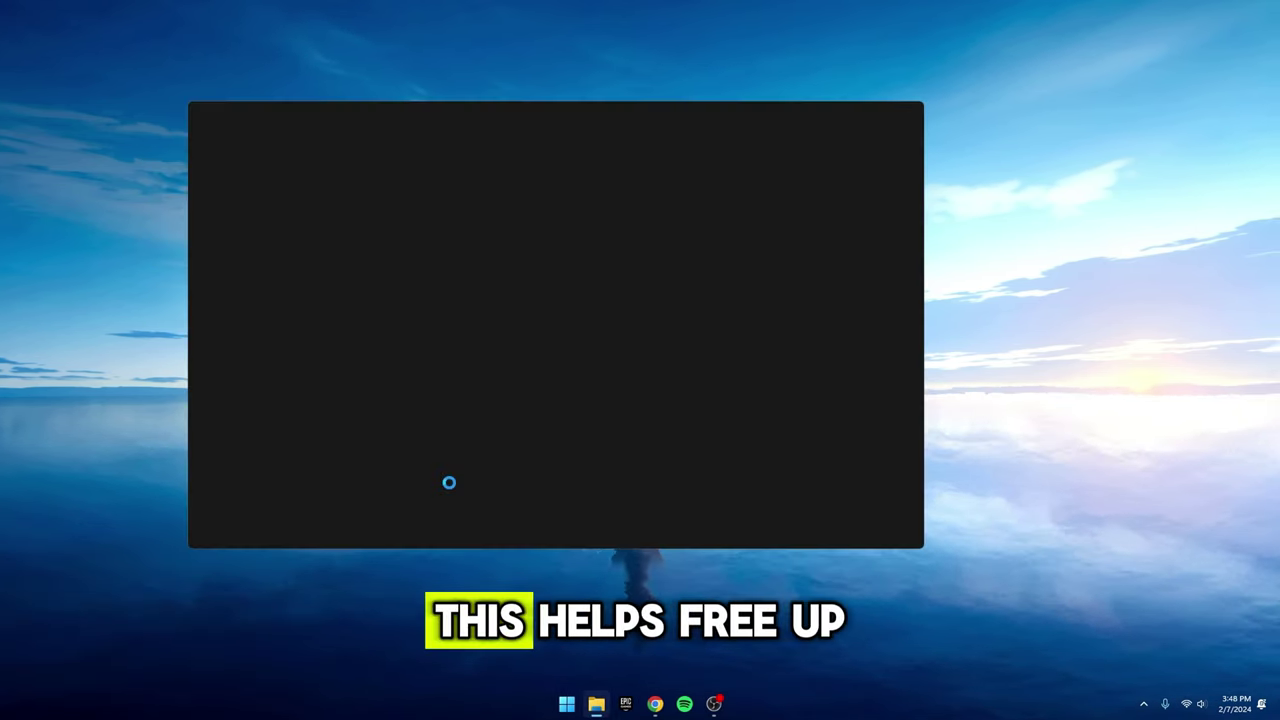
key("ctrl+a")
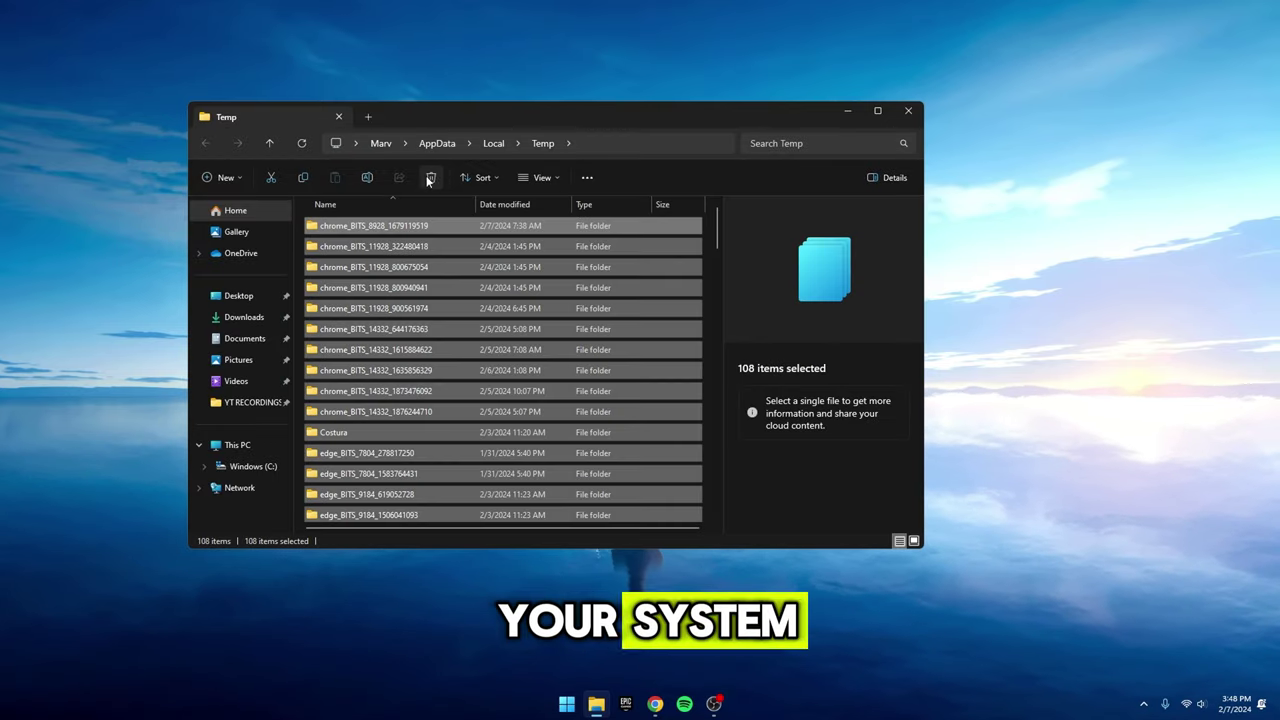
left_click(429, 179)
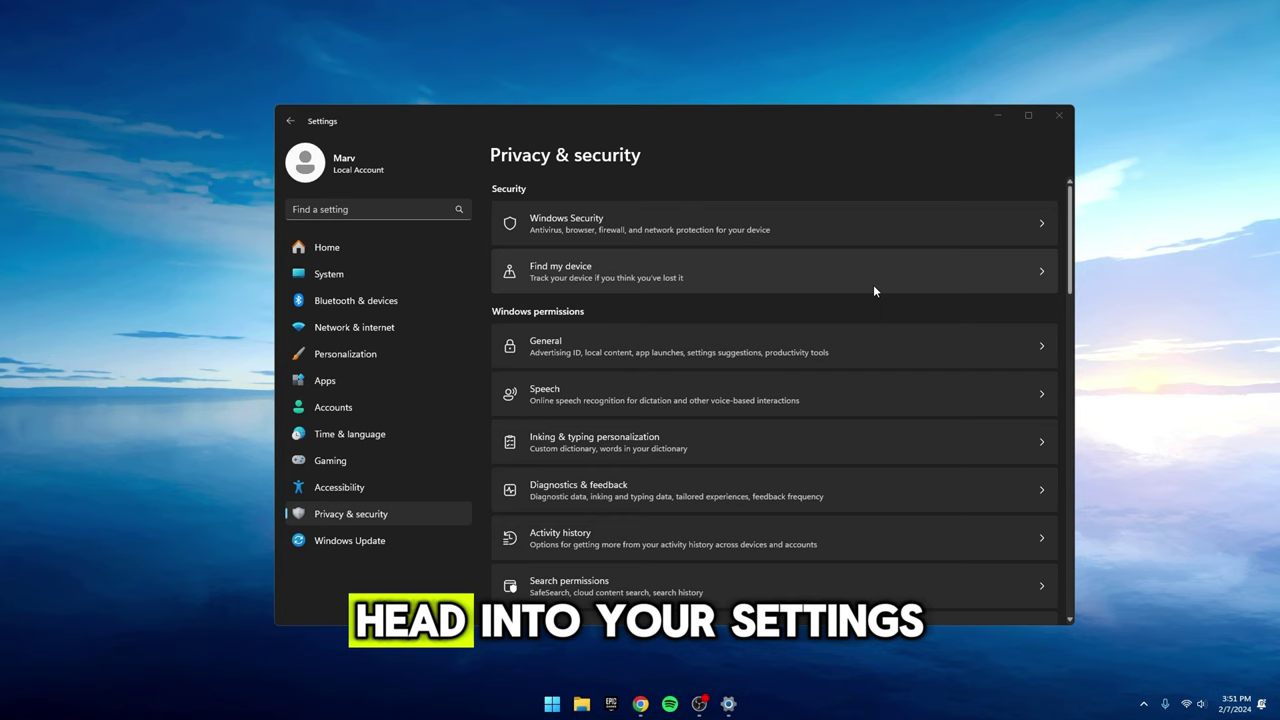
- Review the General, Speech, Inking & typing and Diagnostics & feedback privacy pages
left_click(598, 351)
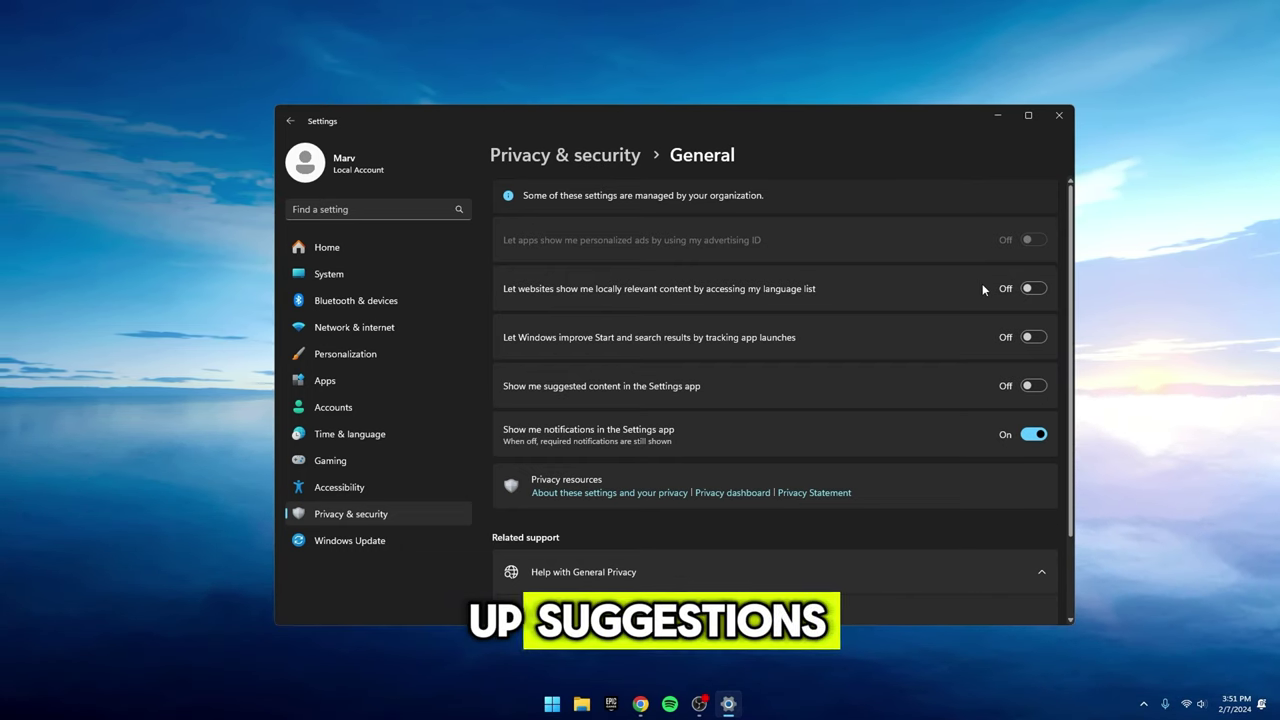
key("alt+Left")
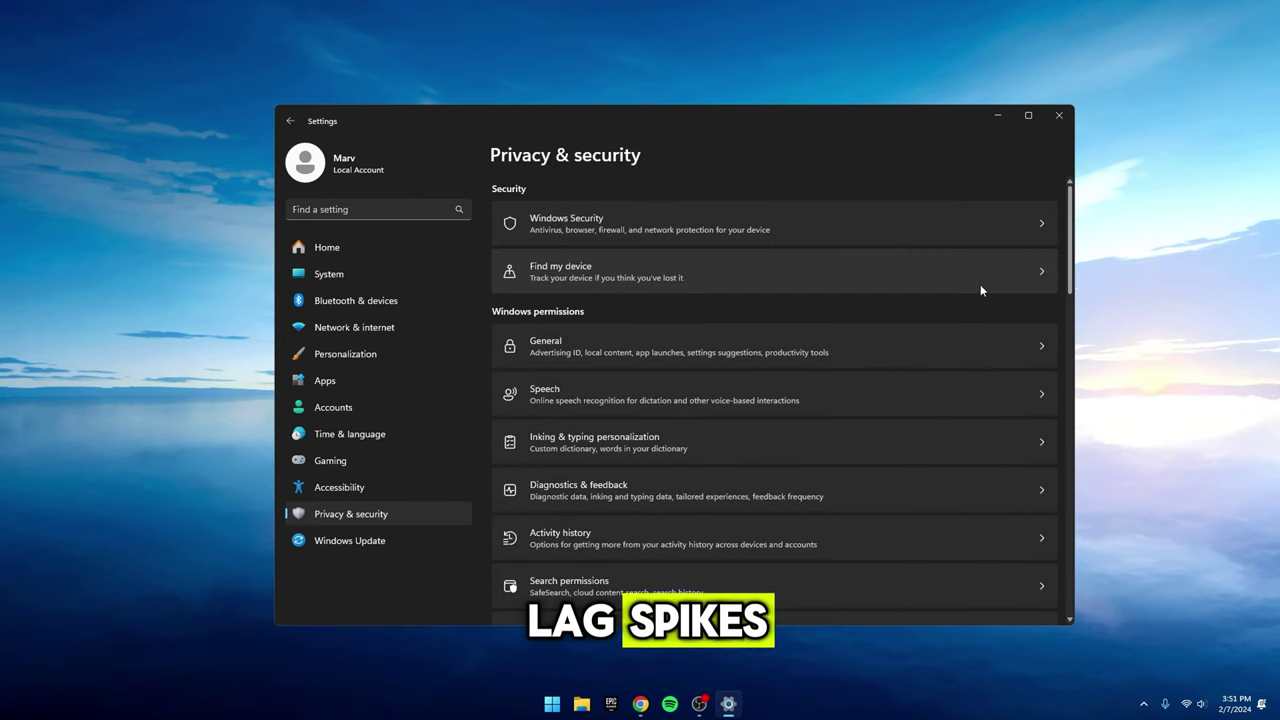
left_click(822, 392)
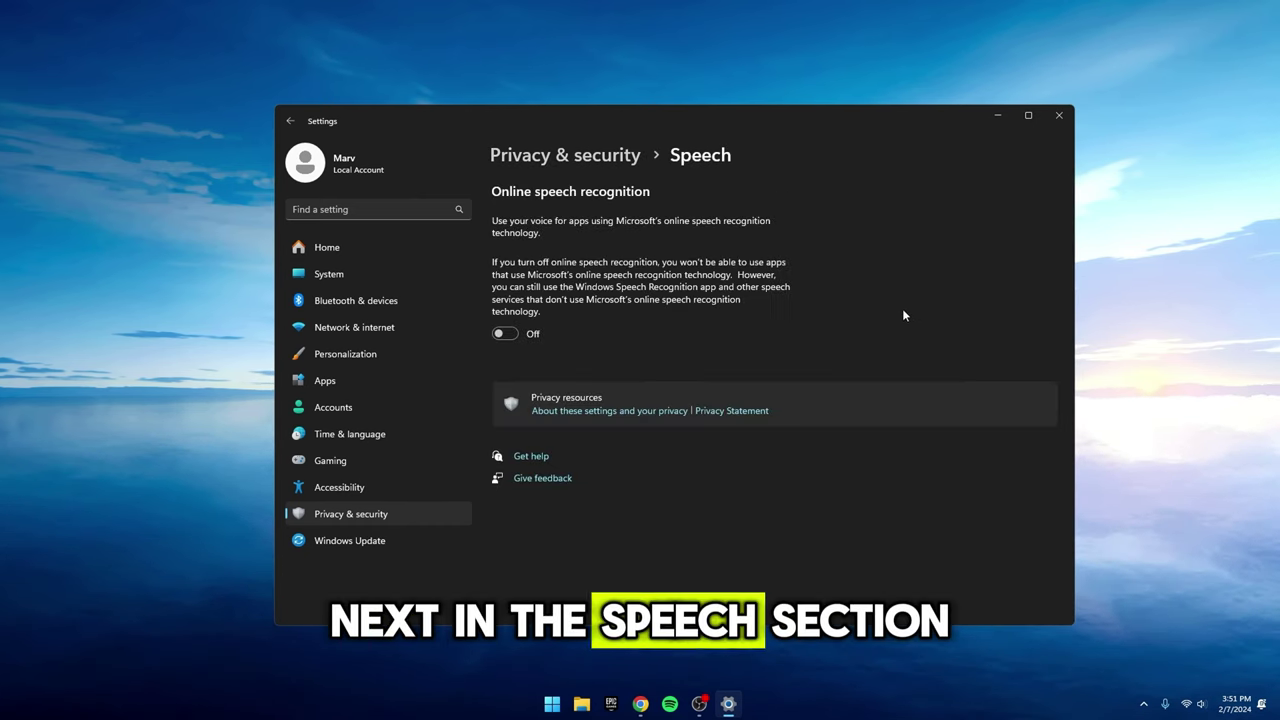
key("alt+Left")
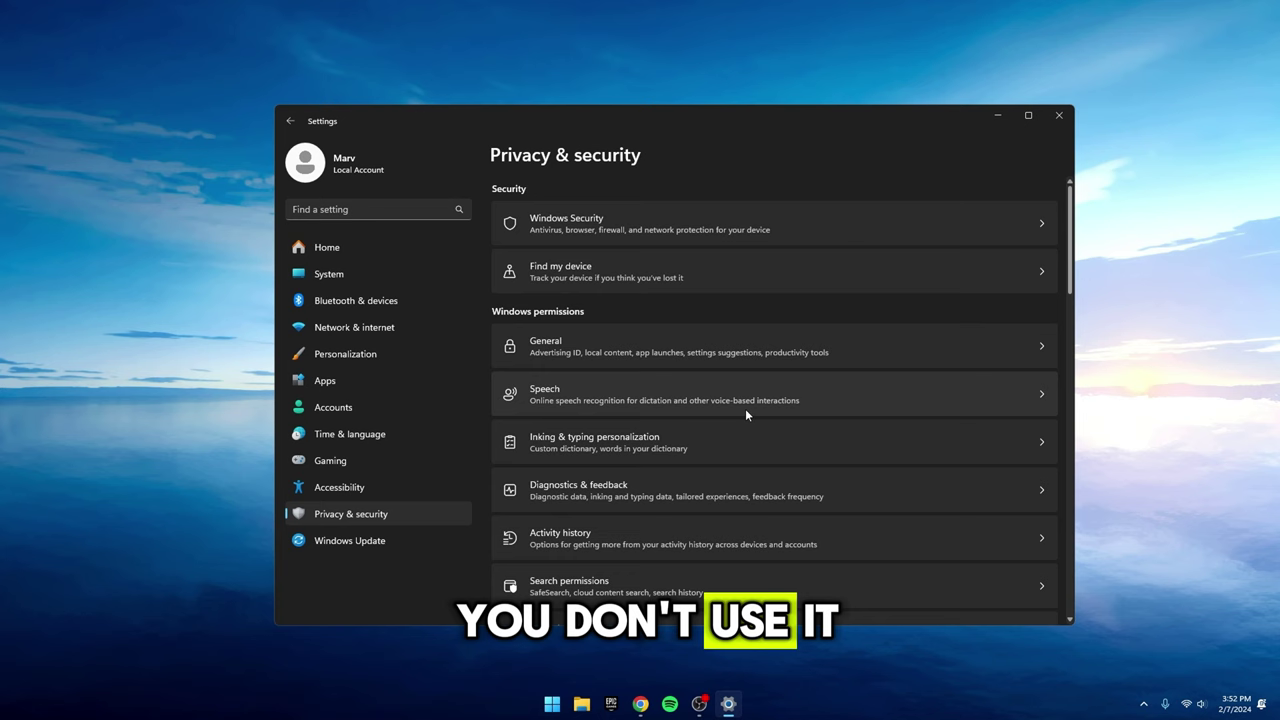
left_click(734, 446)
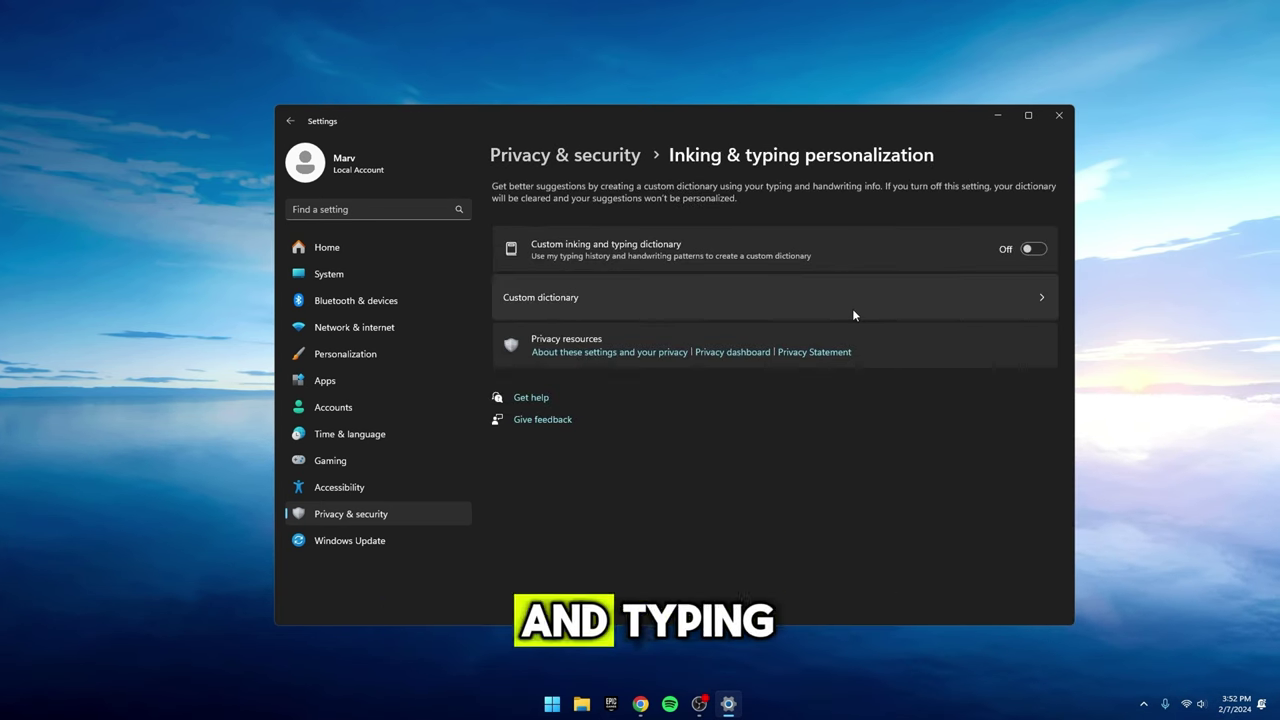
key("alt+Left")
left_click(710, 488)
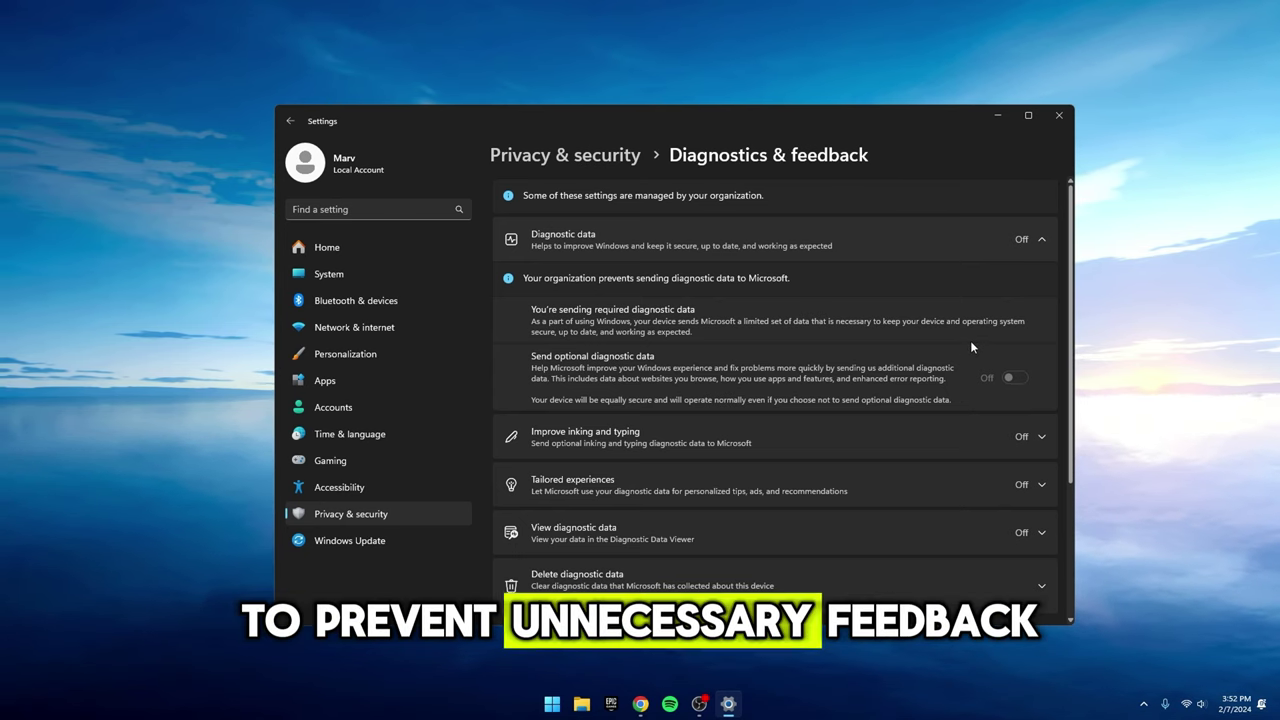
key("alt+Left")
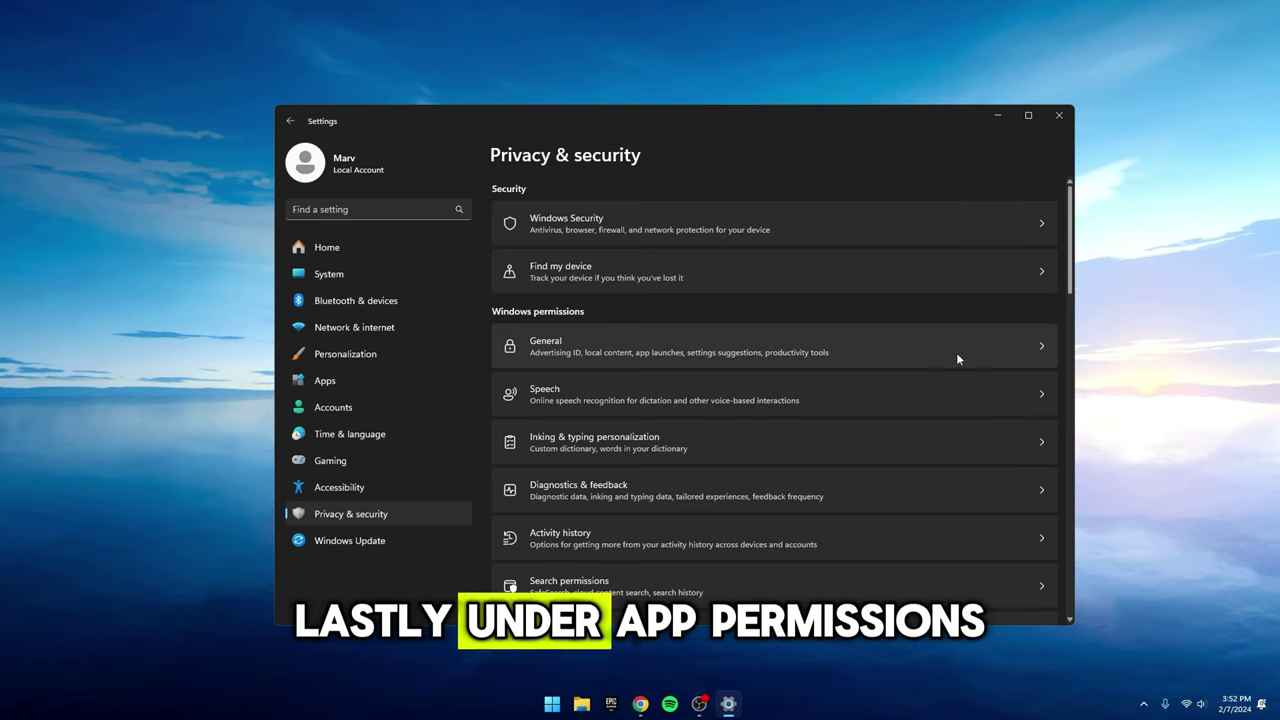
- Turn off Radio control access under Radios and close Settings
scroll(956, 355, "down", 2)
scroll(953, 357, "down", 6)
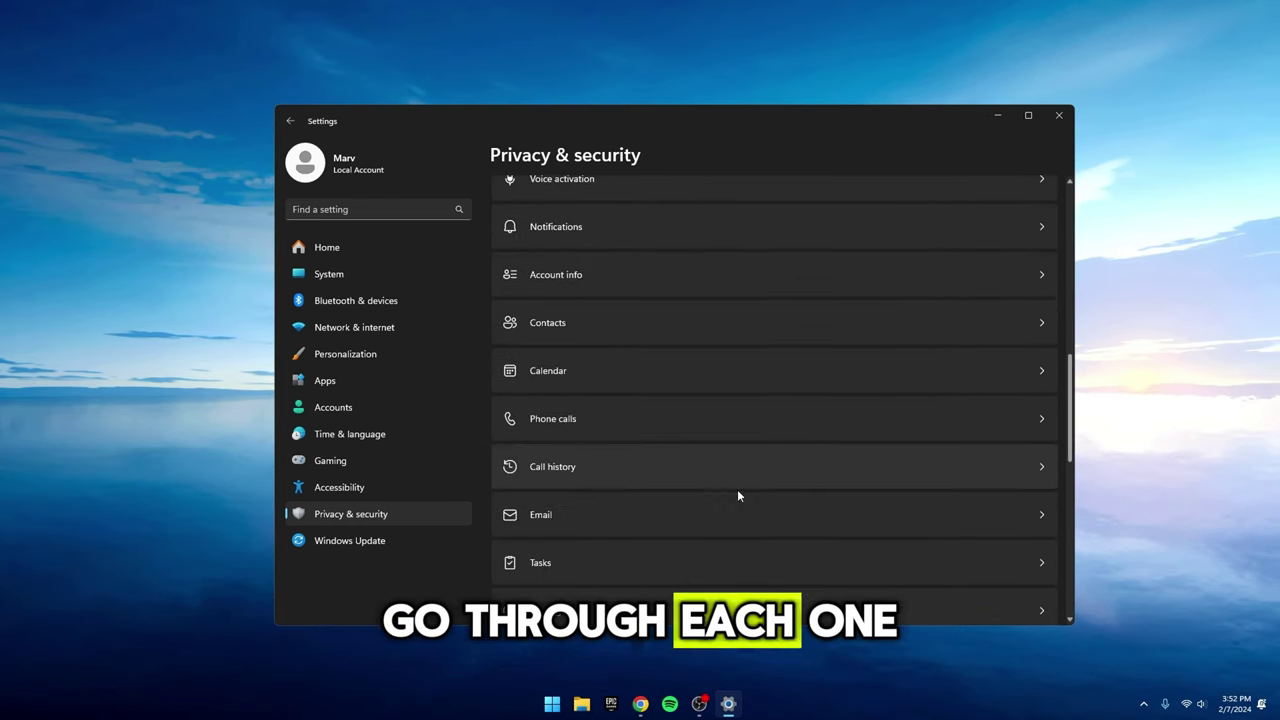
left_click(718, 528)
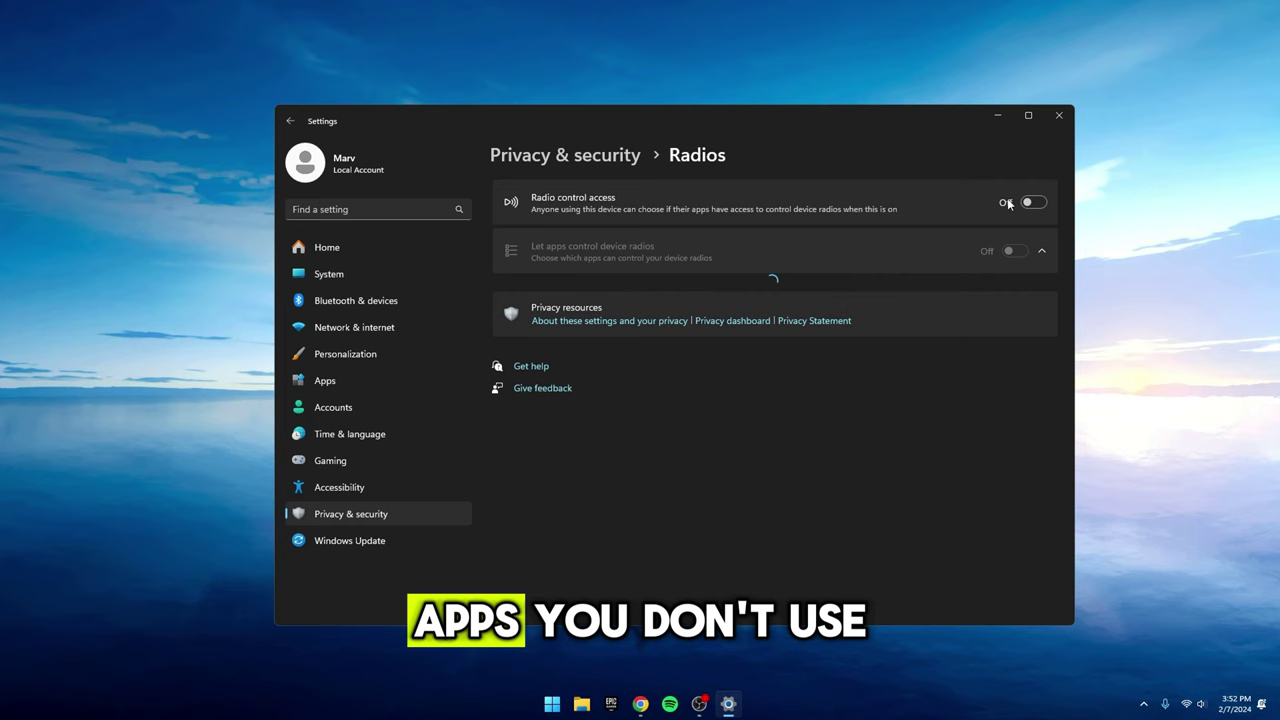
left_click(1005, 204)
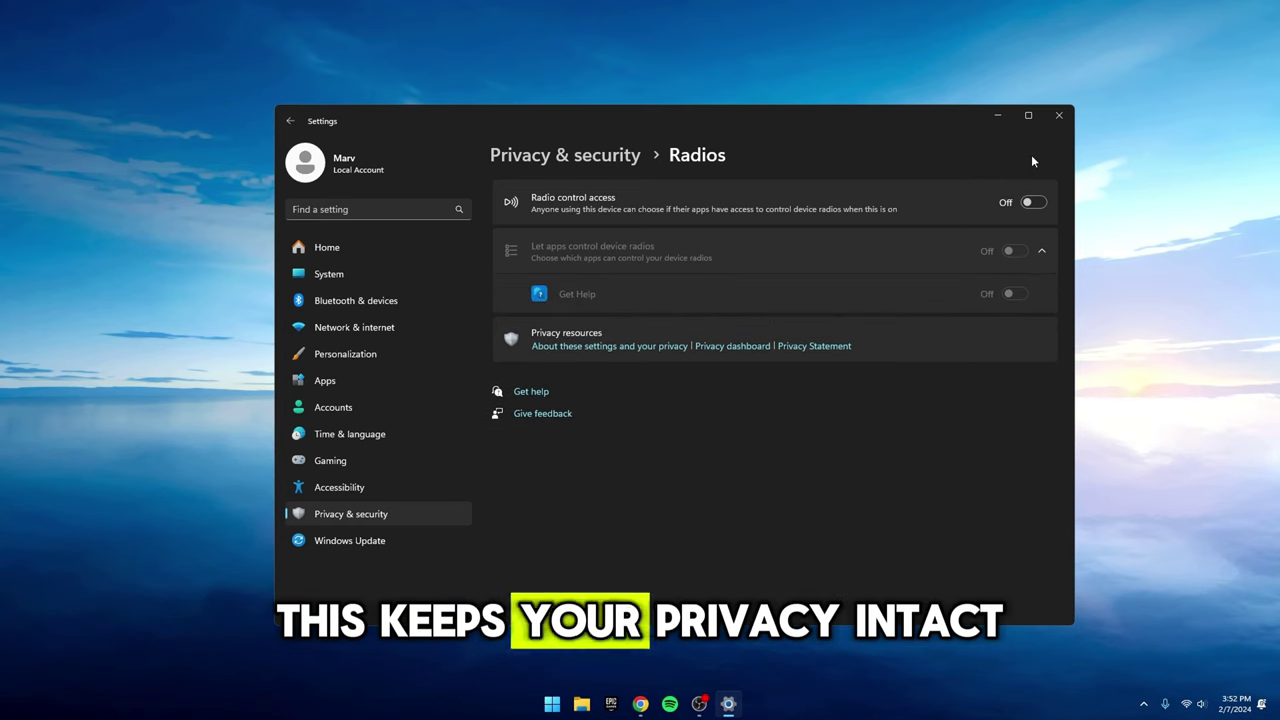
left_click(1057, 117)
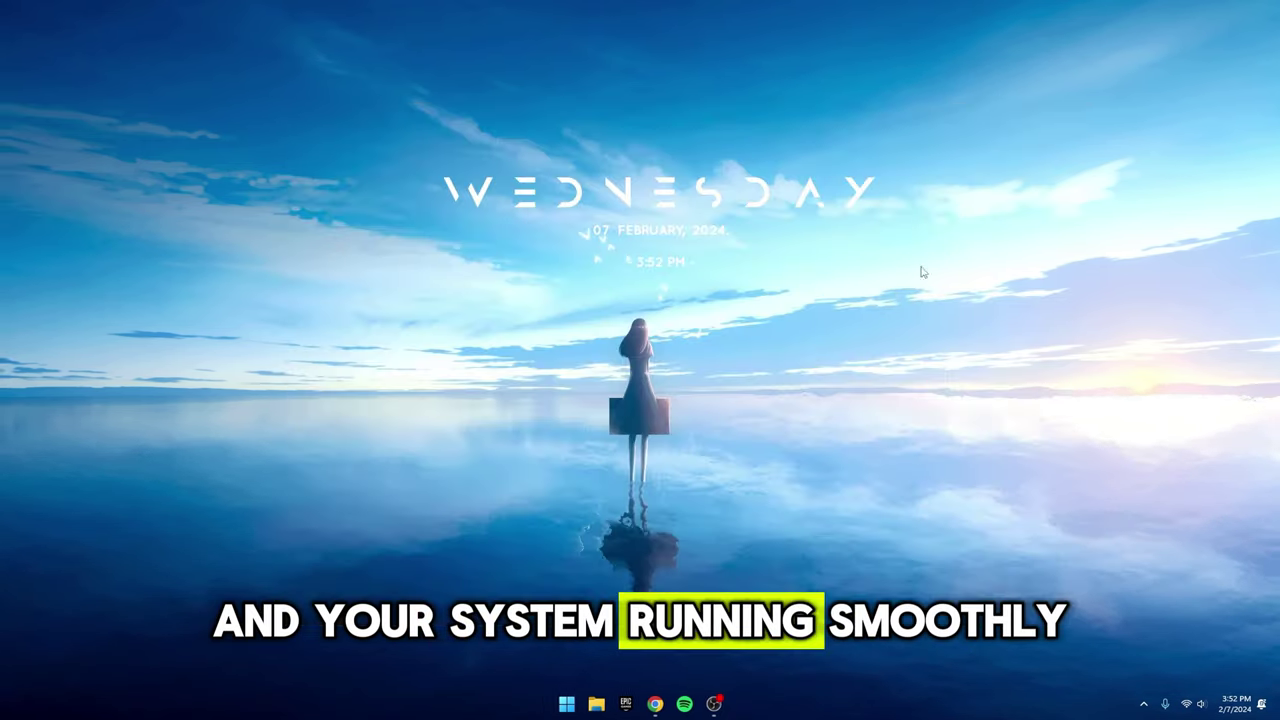
- Go to Windows Update > Advanced options > Delivery Optimization, keeping downloads from other PCs off
key("super")
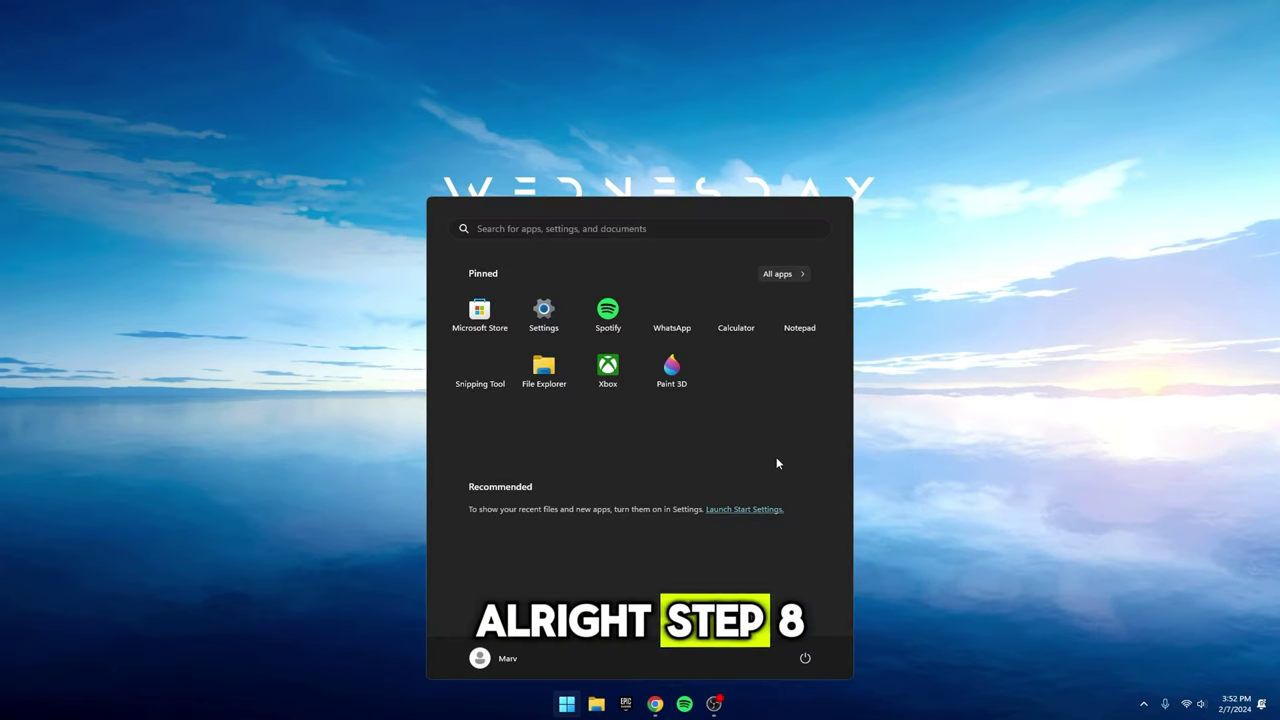
type("windows u")
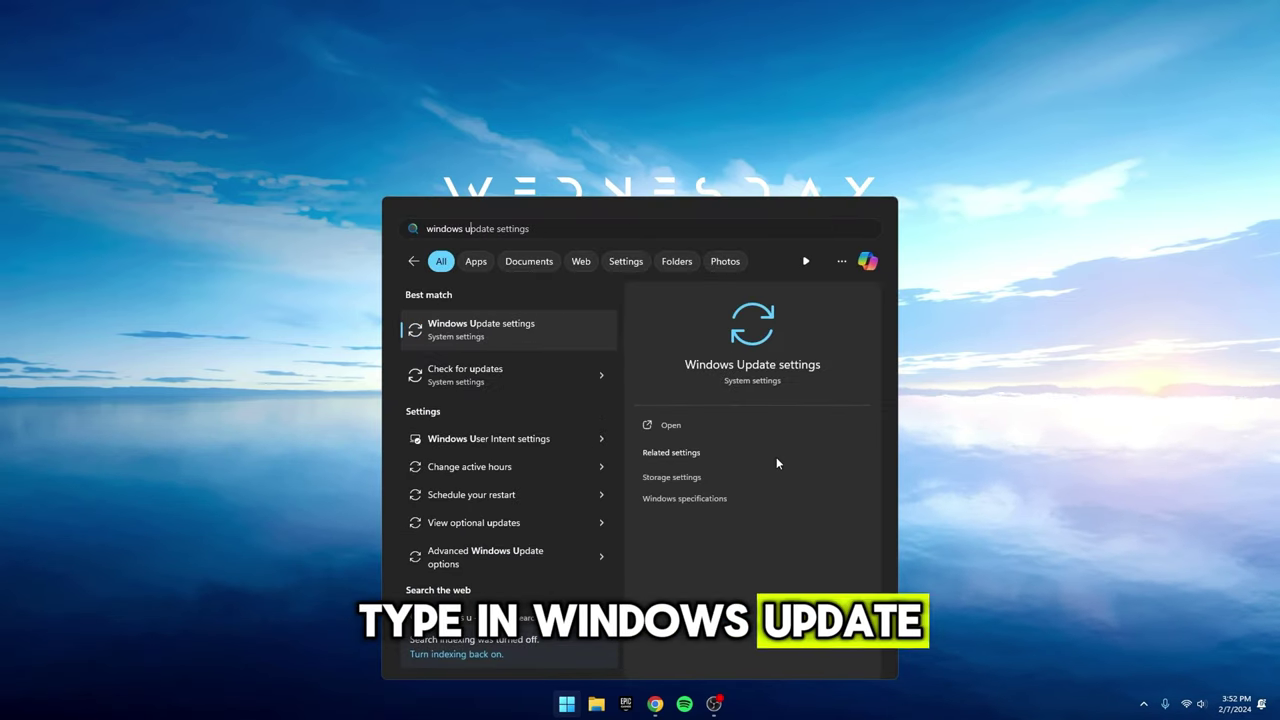
left_click(668, 425)
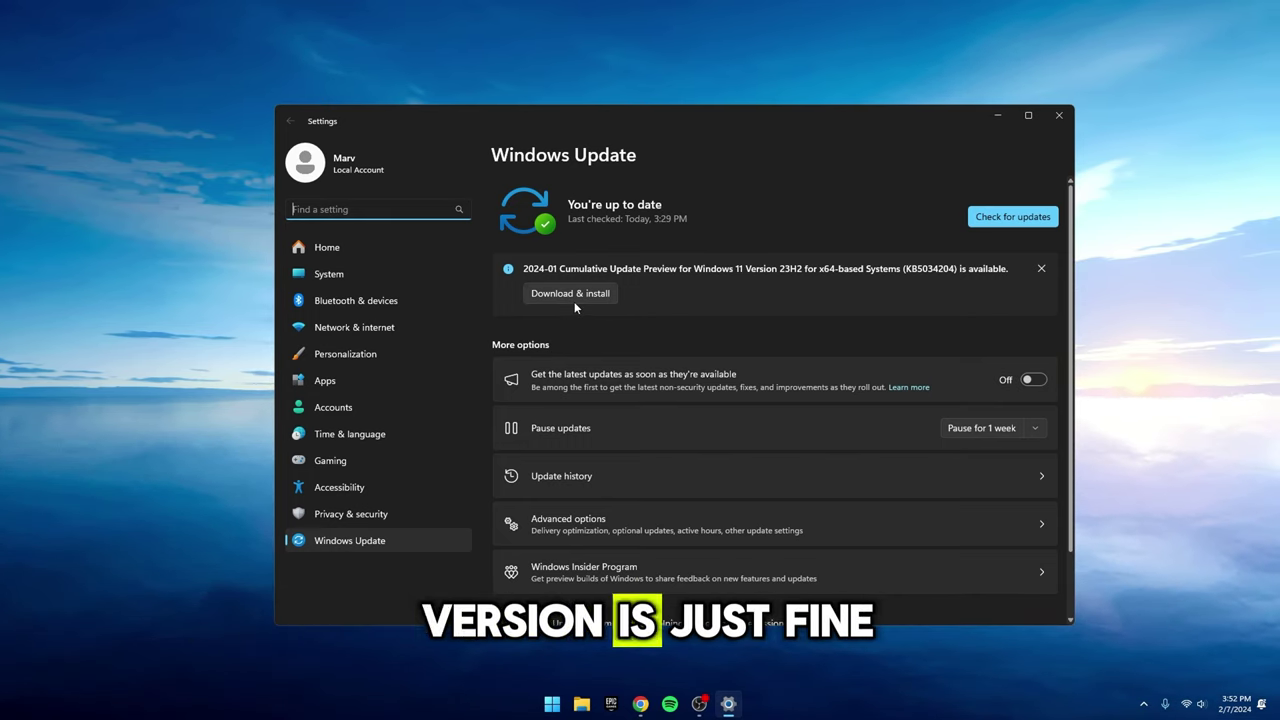
left_click(580, 528)
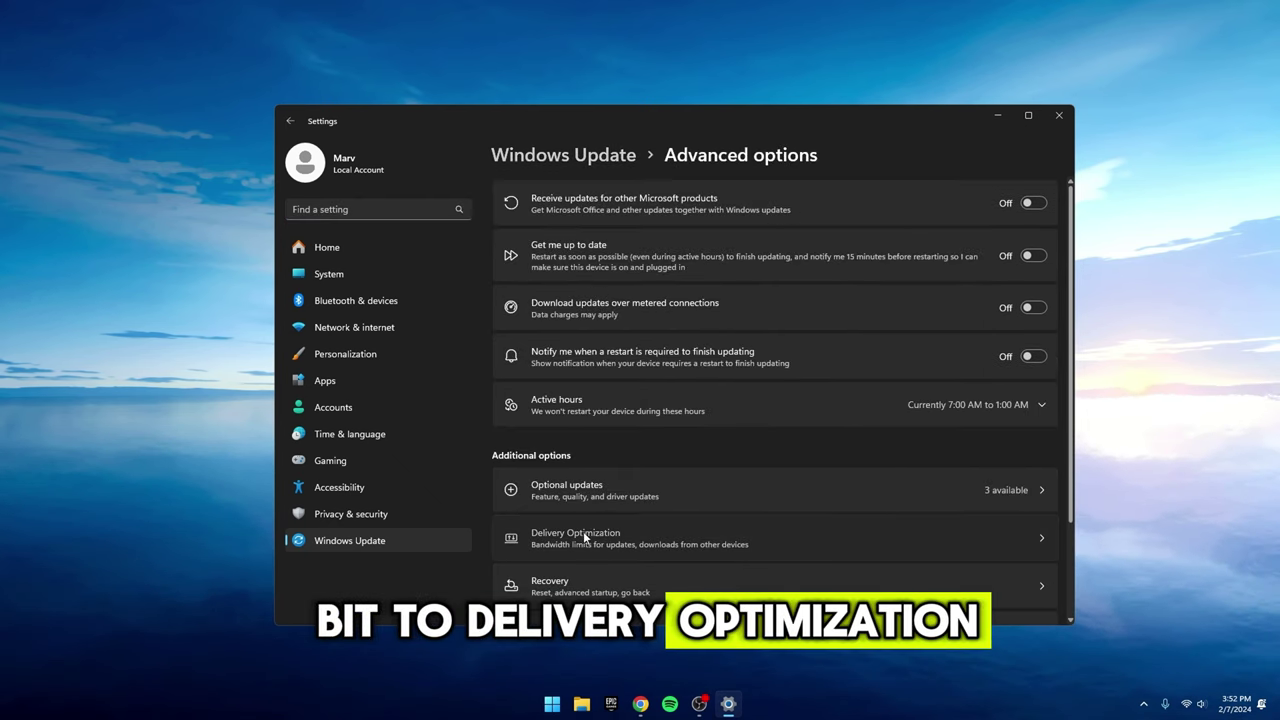
left_click(583, 531)
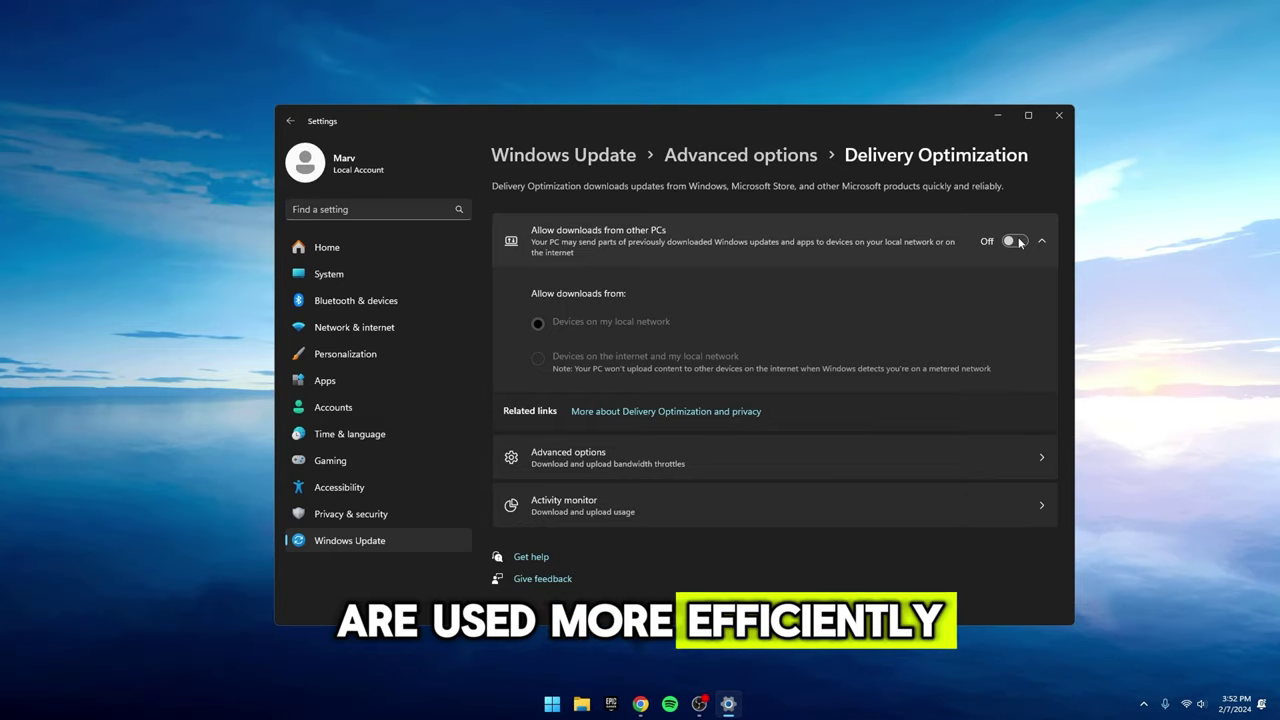
left_click(1060, 116)
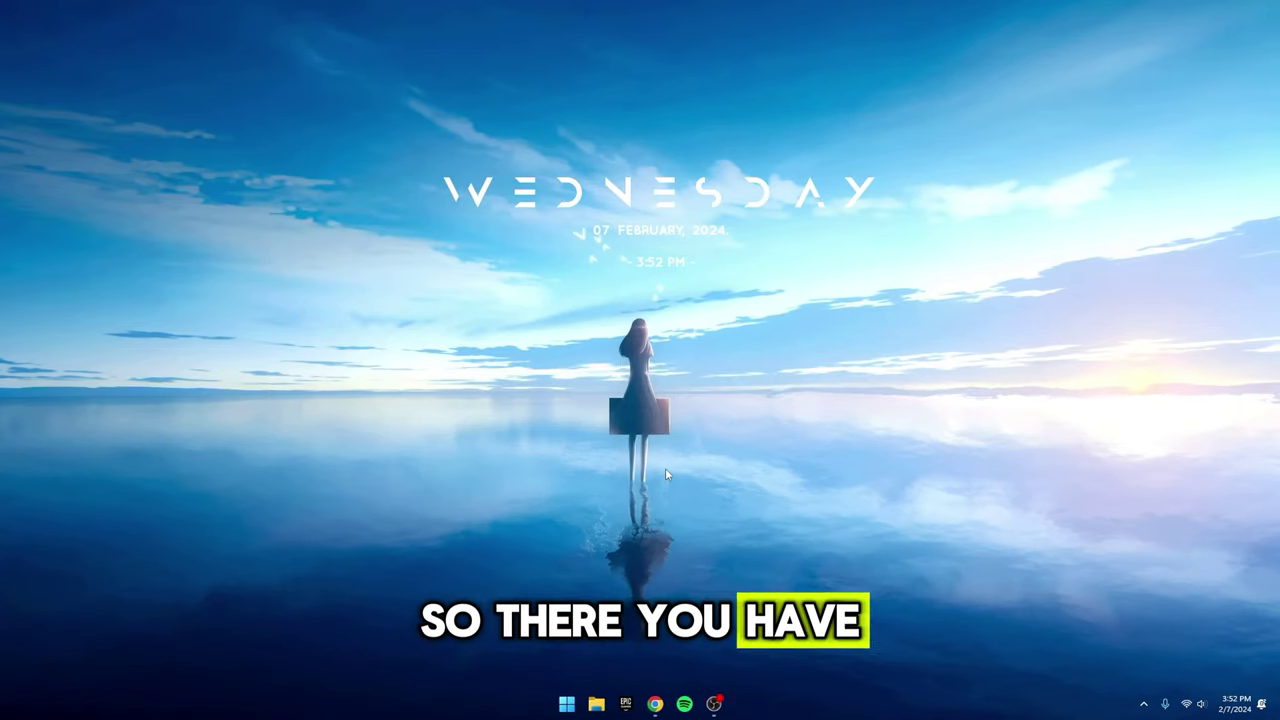